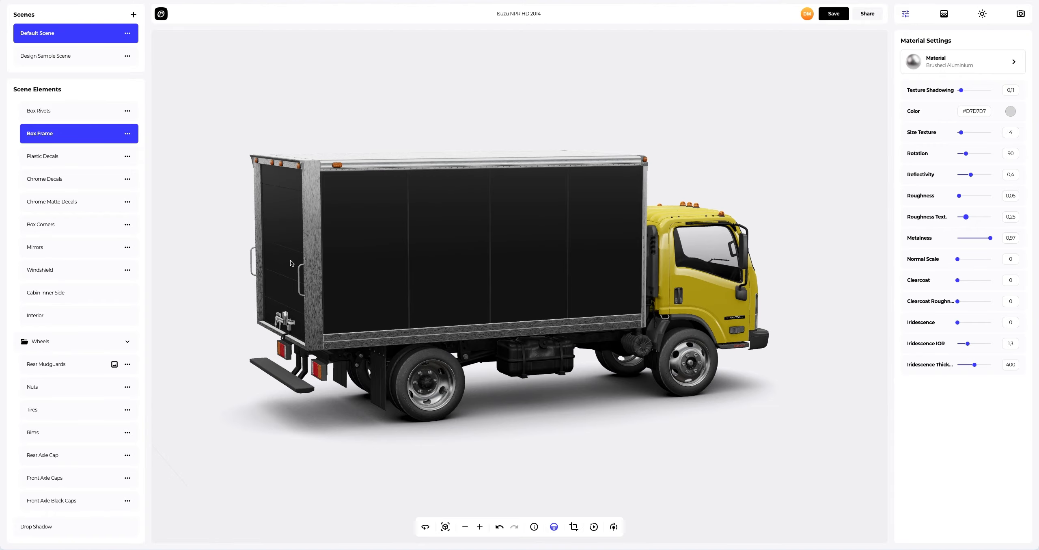
Step: Add Box.png as a design on the truck's box and move it to the upper-left of the layout template
{"action": "left_click_drag", "start_coordinate": [291, 260], "coordinate": [776, 261]}
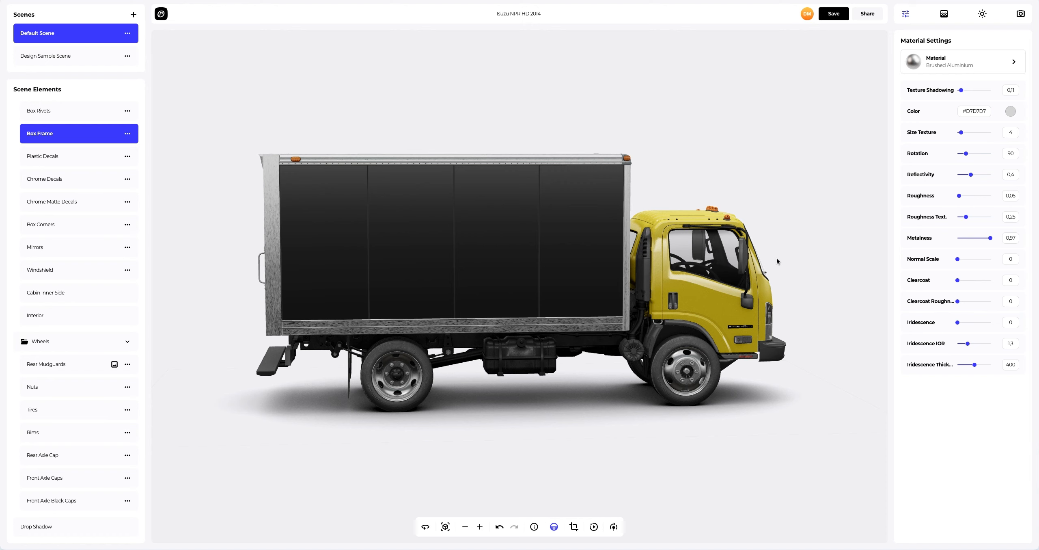
{"action": "left_click", "coordinate": [424, 213]}
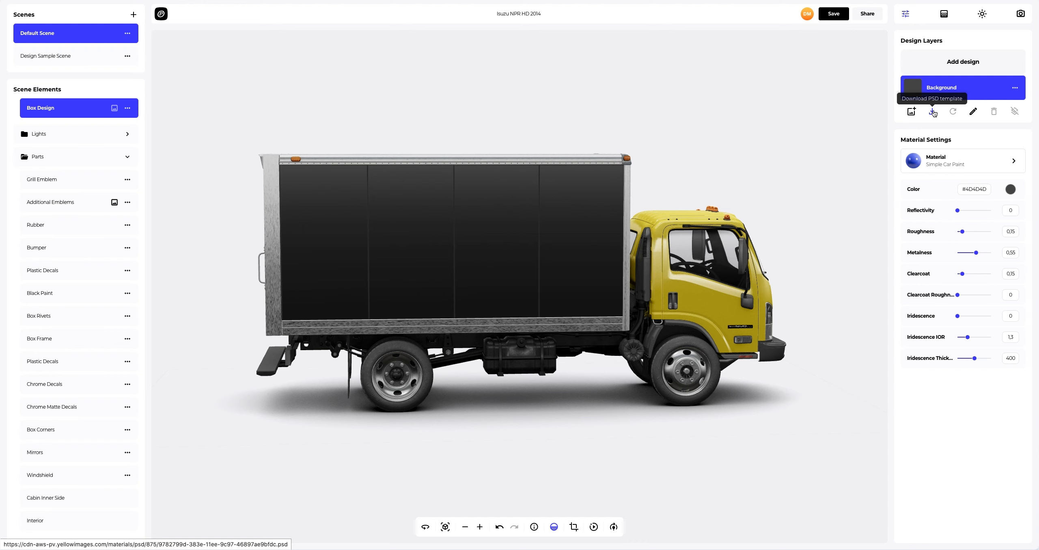
{"action": "left_click", "coordinate": [956, 63]}
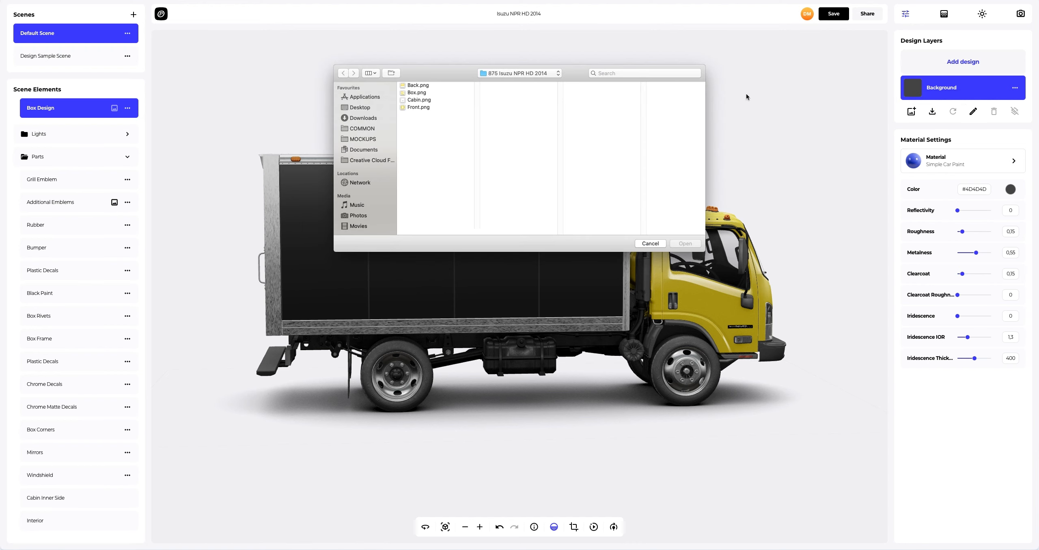
{"action": "left_click", "coordinate": [412, 93]}
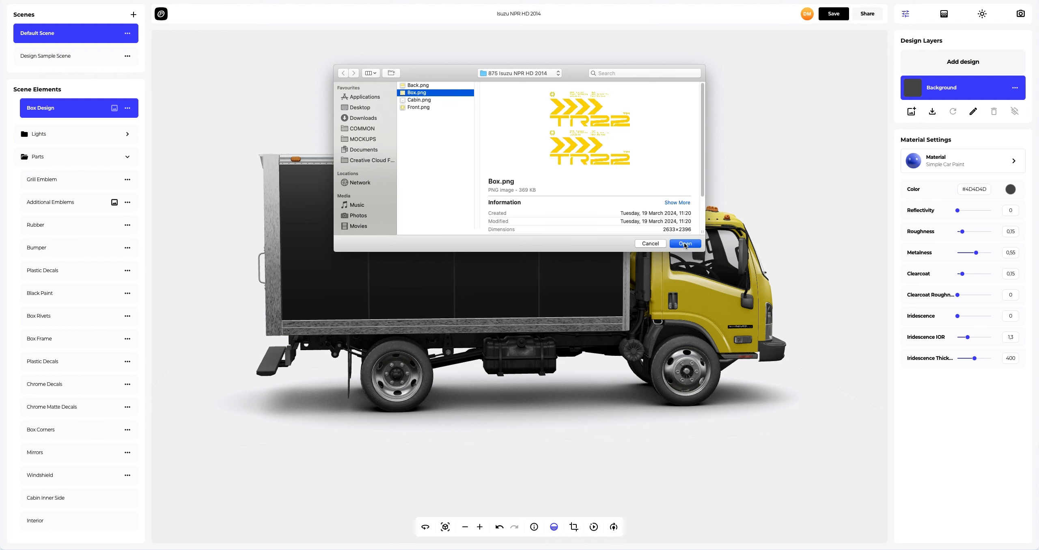
{"action": "left_click", "coordinate": [684, 244]}
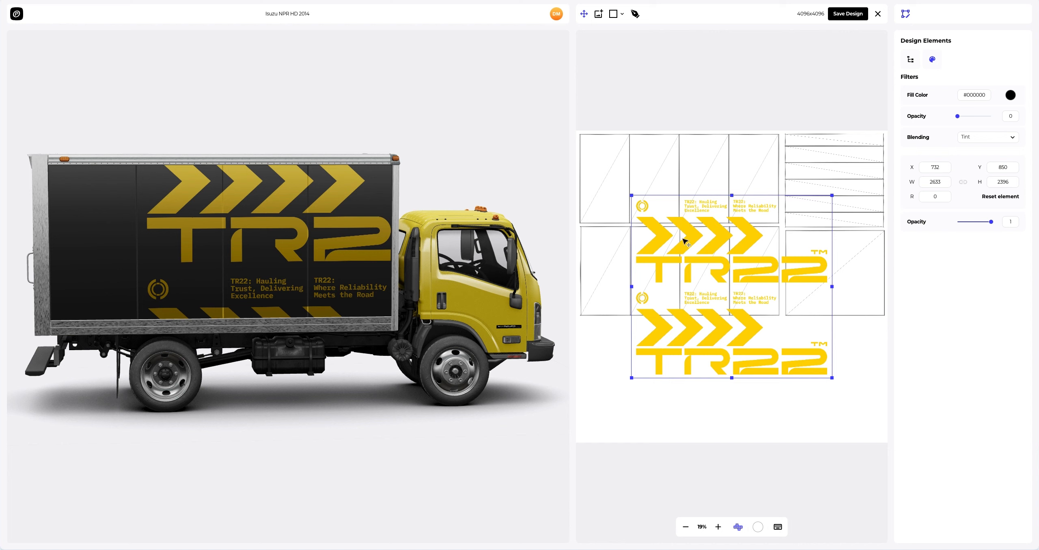
{"action": "left_click_drag", "start_coordinate": [685, 243], "coordinate": [635, 181]}
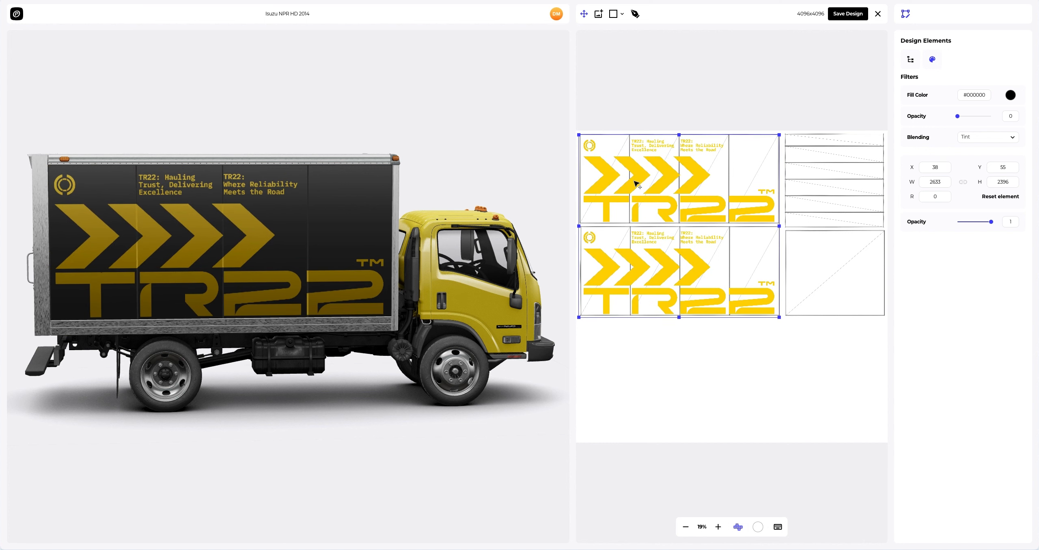
Step: Add the Back.png image to the box design and place it in the template's upper-right rear-door panel
{"action": "left_click_drag", "start_coordinate": [96, 243], "coordinate": [215, 243]}
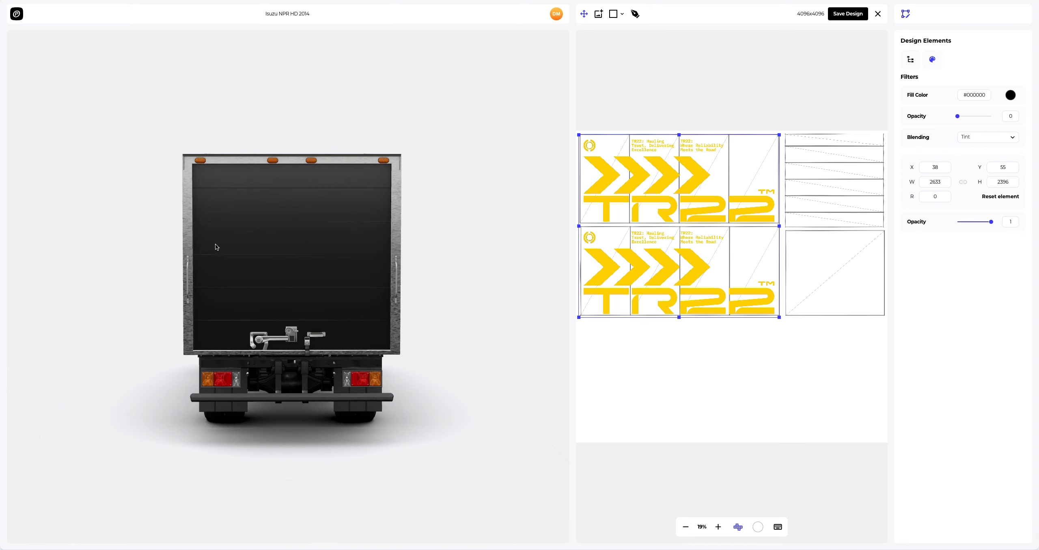
{"action": "left_click", "coordinate": [598, 14]}
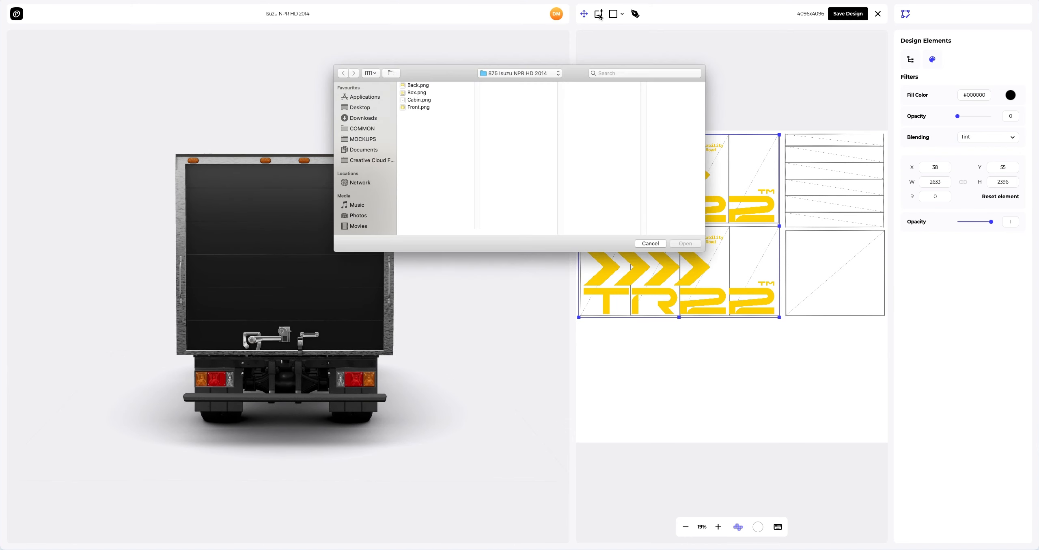
{"action": "left_click", "coordinate": [415, 85]}
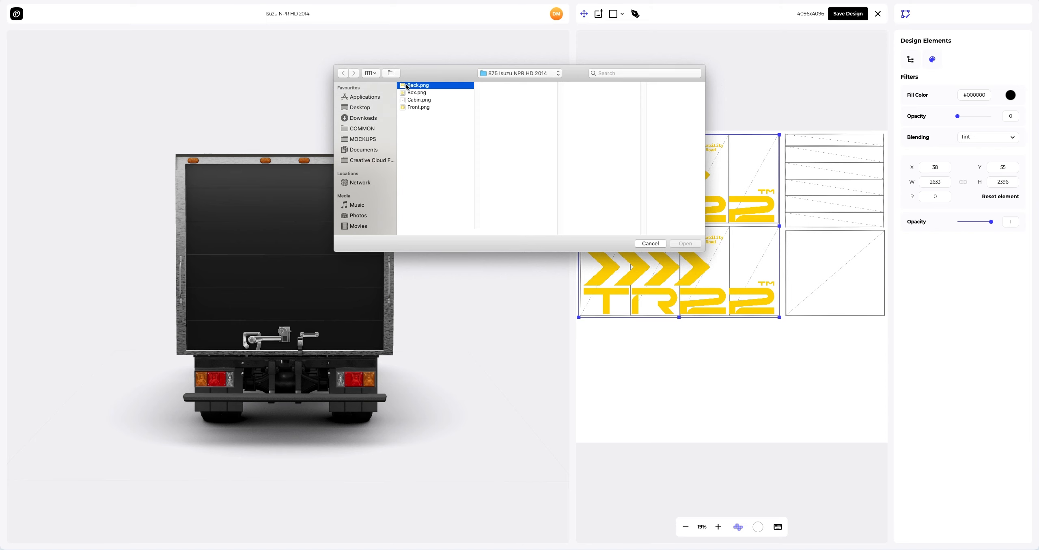
{"action": "left_click", "coordinate": [691, 243]}
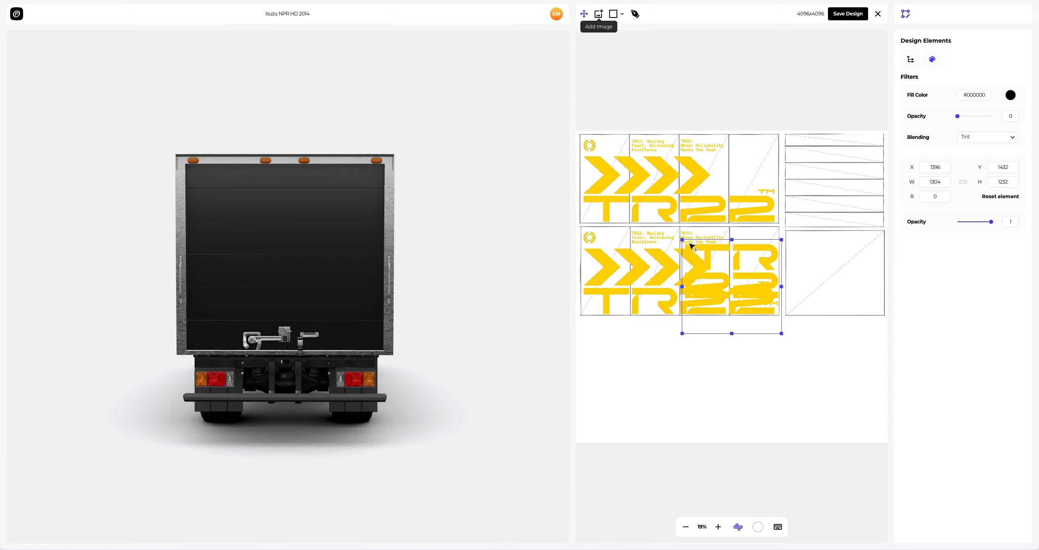
{"action": "left_click_drag", "start_coordinate": [713, 258], "coordinate": [812, 150]}
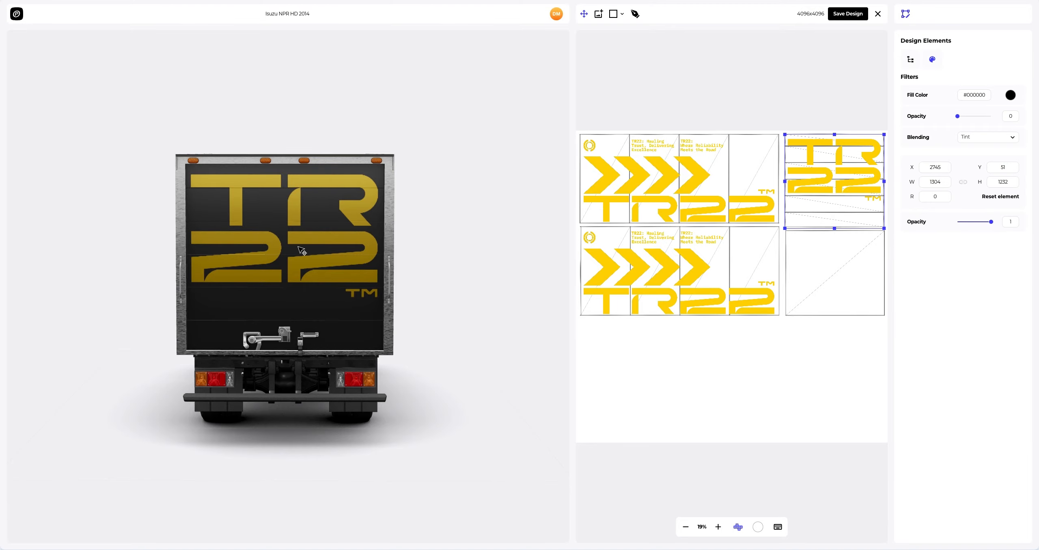
Step: Add the Front.png image and place it in the template's lower-right front panel
{"action": "left_click_drag", "start_coordinate": [164, 244], "coordinate": [341, 246]}
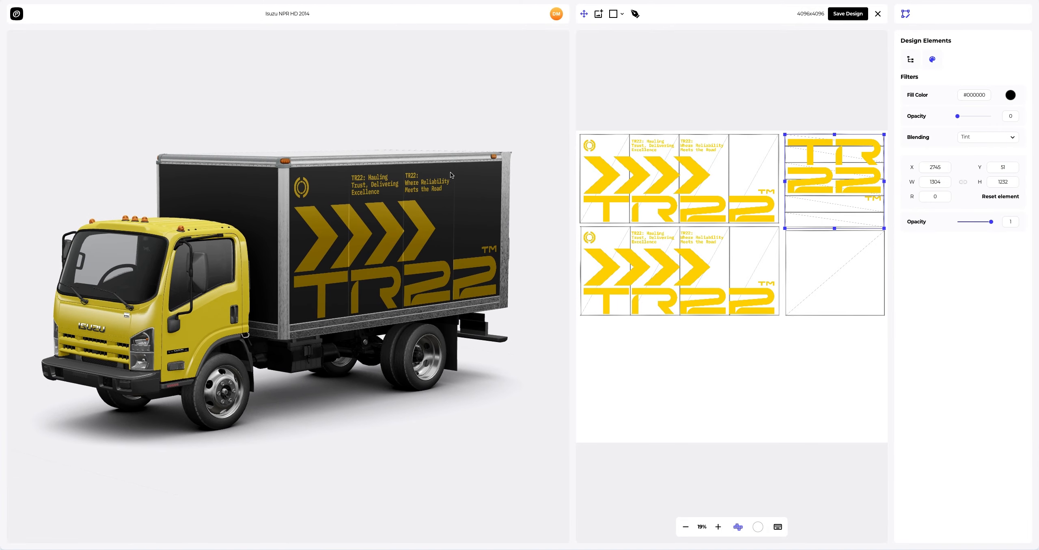
{"action": "left_click", "coordinate": [599, 15]}
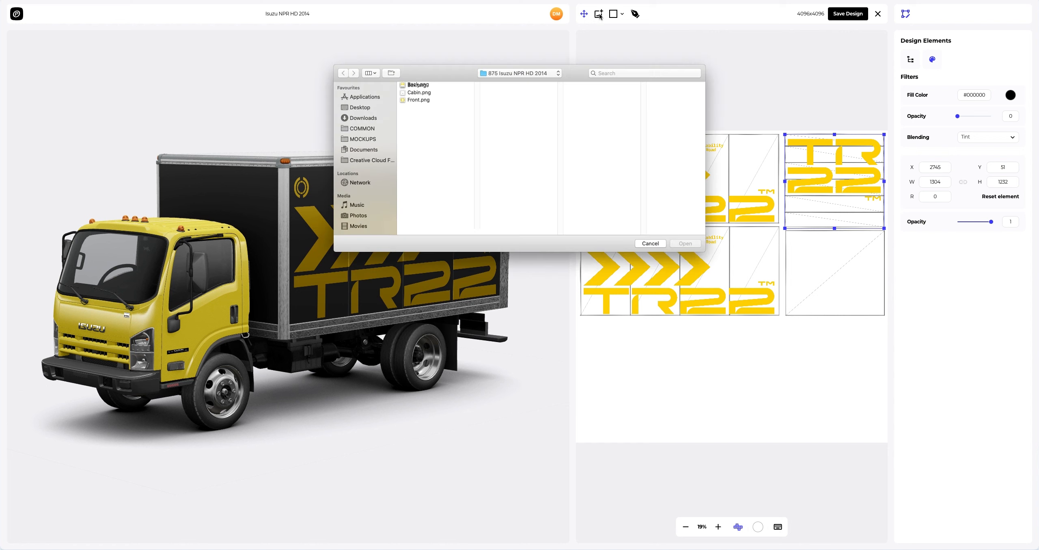
{"action": "left_click", "coordinate": [418, 107]}
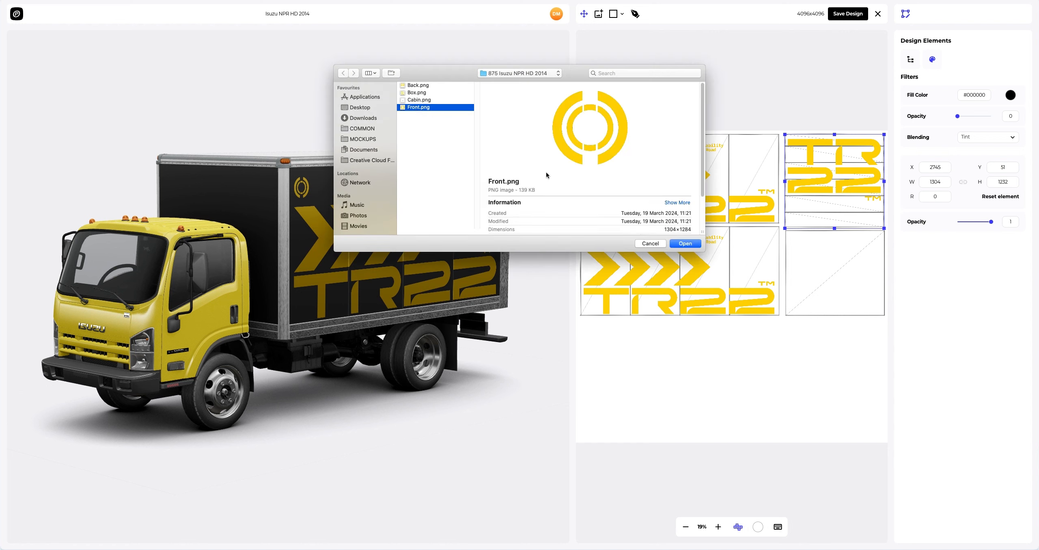
{"action": "left_click", "coordinate": [678, 242]}
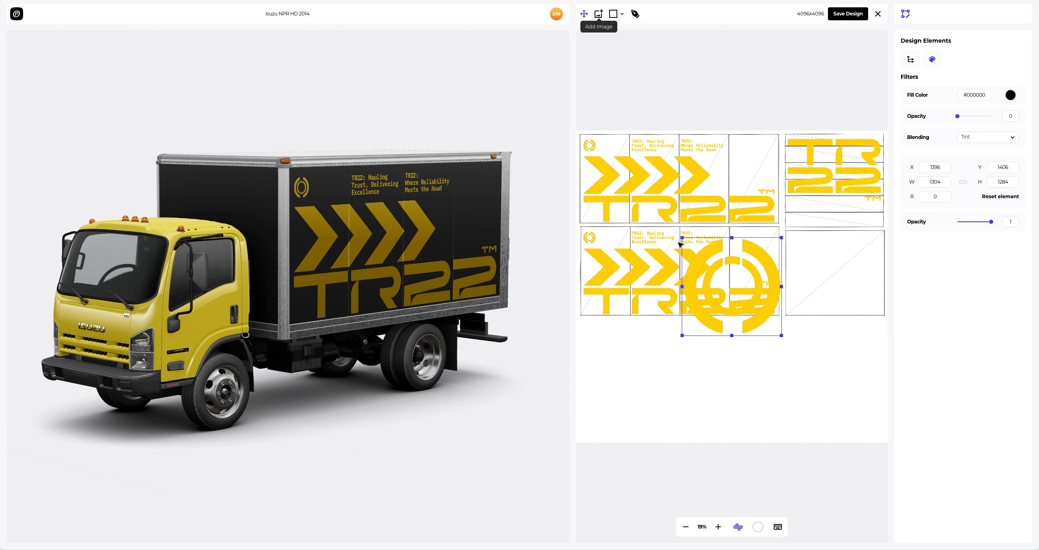
{"action": "left_click_drag", "start_coordinate": [761, 249], "coordinate": [820, 245]}
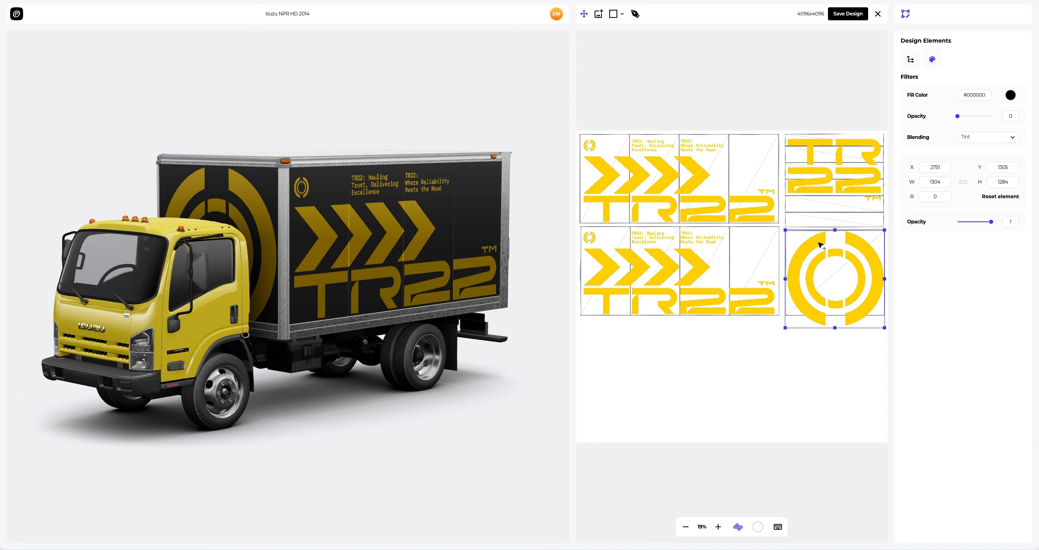
Step: Save the box design
{"action": "left_click_drag", "start_coordinate": [328, 251], "coordinate": [418, 245]}
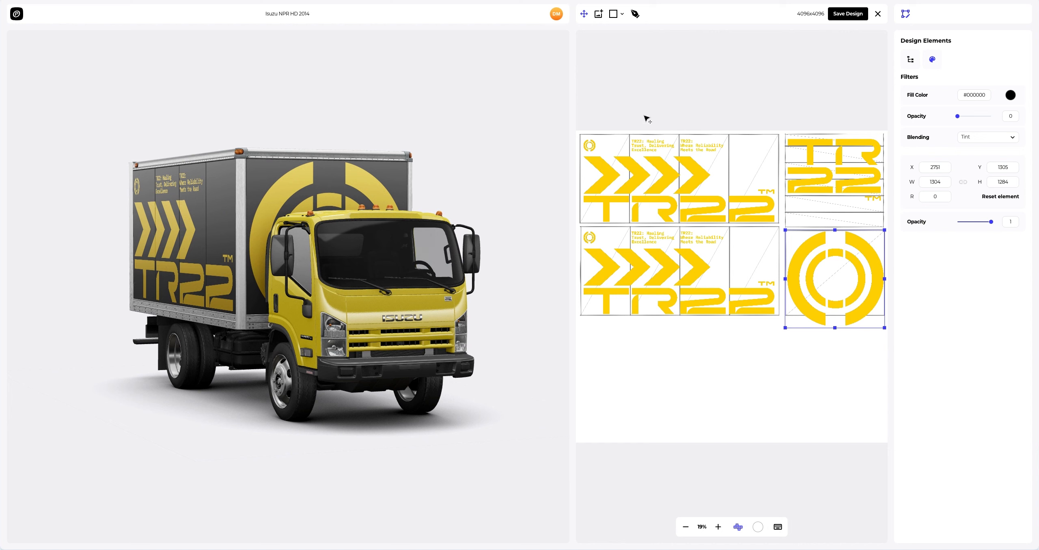
{"action": "left_click", "coordinate": [836, 17]}
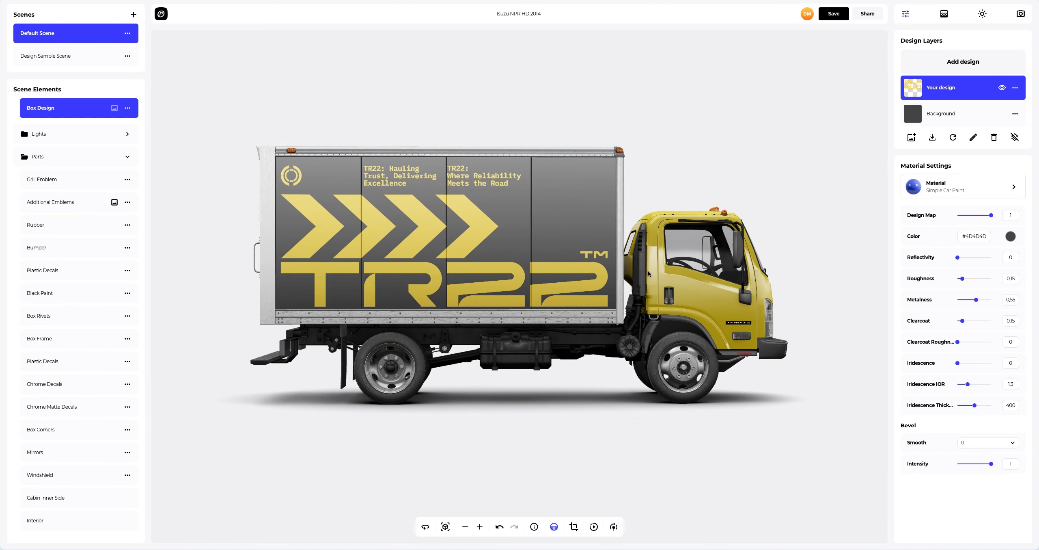
Step: Add Cabin.png as a design on the truck cabin and place the logo on the left door panel of the template
{"action": "scroll", "coordinate": [740, 289], "scroll_direction": "up", "scroll_amount": 5}
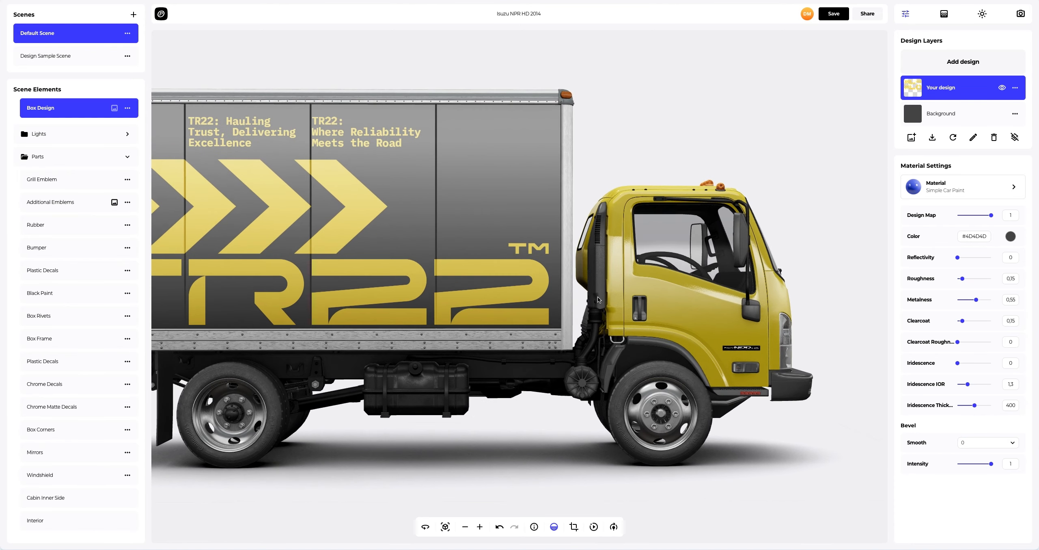
{"action": "right_click_drag", "start_coordinate": [598, 297], "coordinate": [558, 297]}
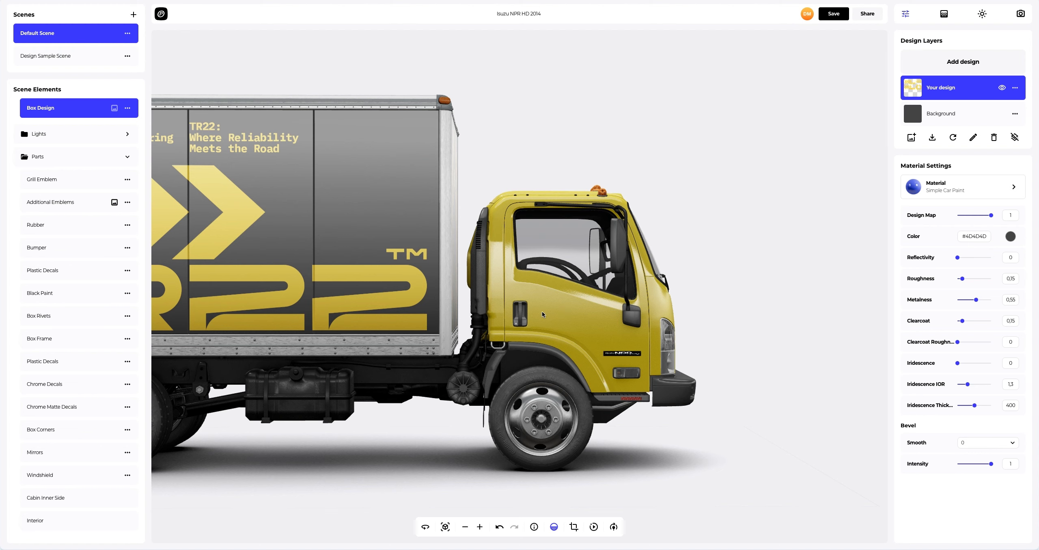
{"action": "left_click", "coordinate": [553, 308]}
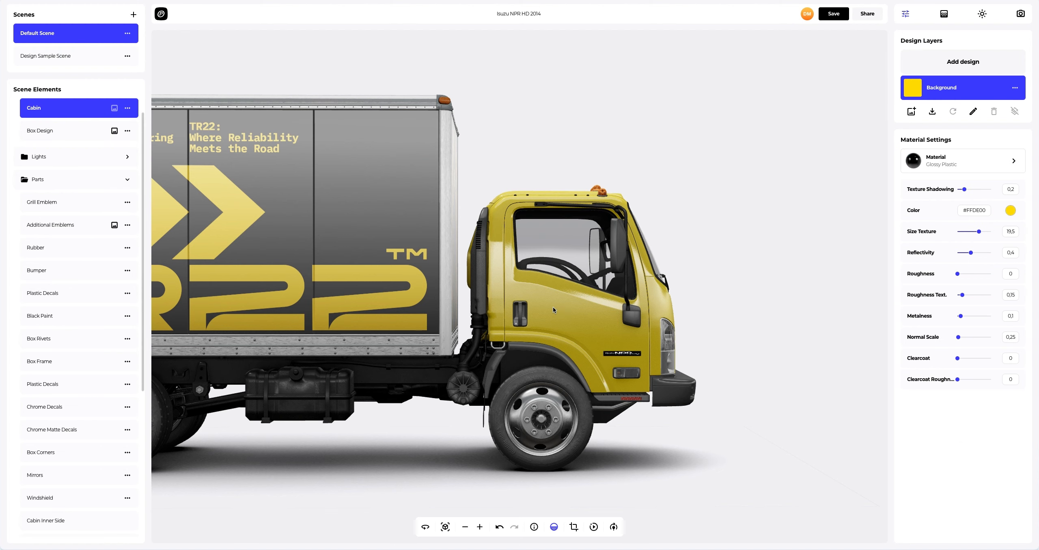
{"action": "left_click", "coordinate": [952, 65]}
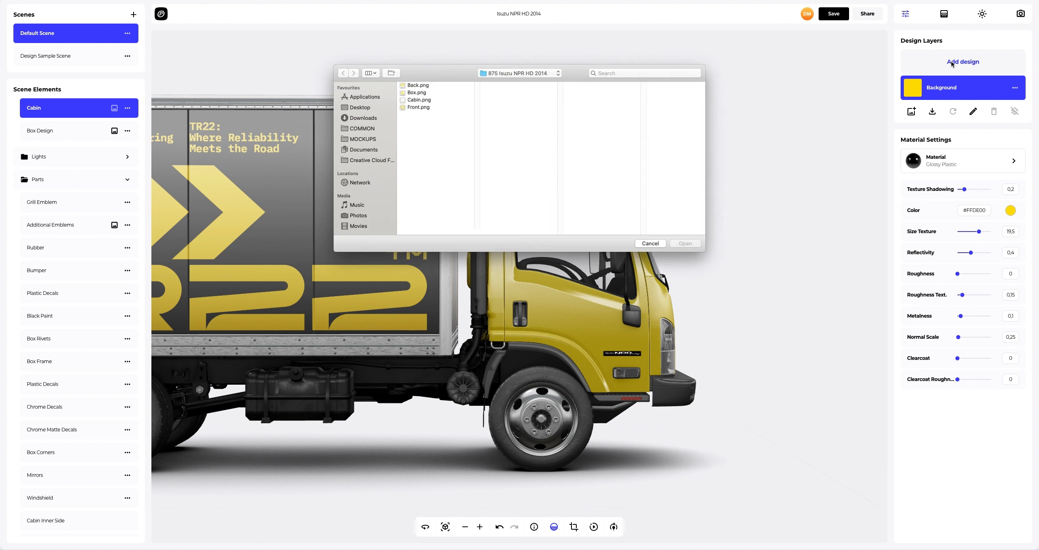
{"action": "left_click", "coordinate": [414, 101]}
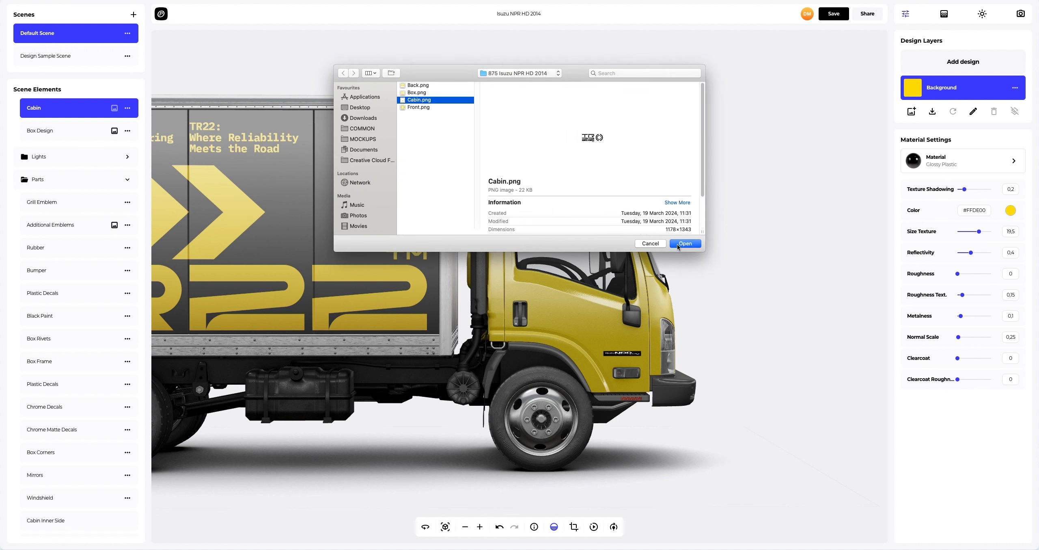
{"action": "left_click", "coordinate": [678, 245]}
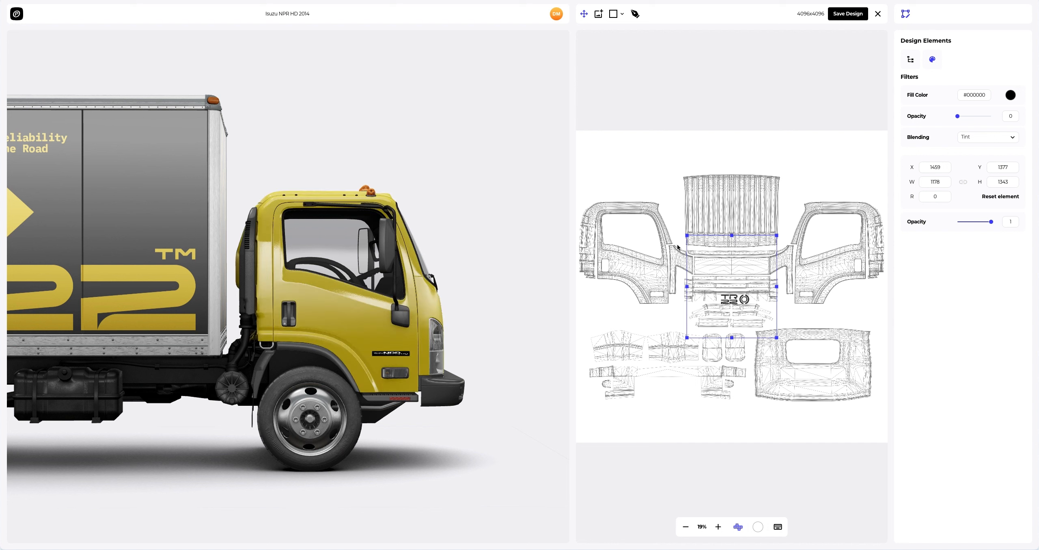
{"action": "left_click_drag", "start_coordinate": [734, 301], "coordinate": [627, 268]}
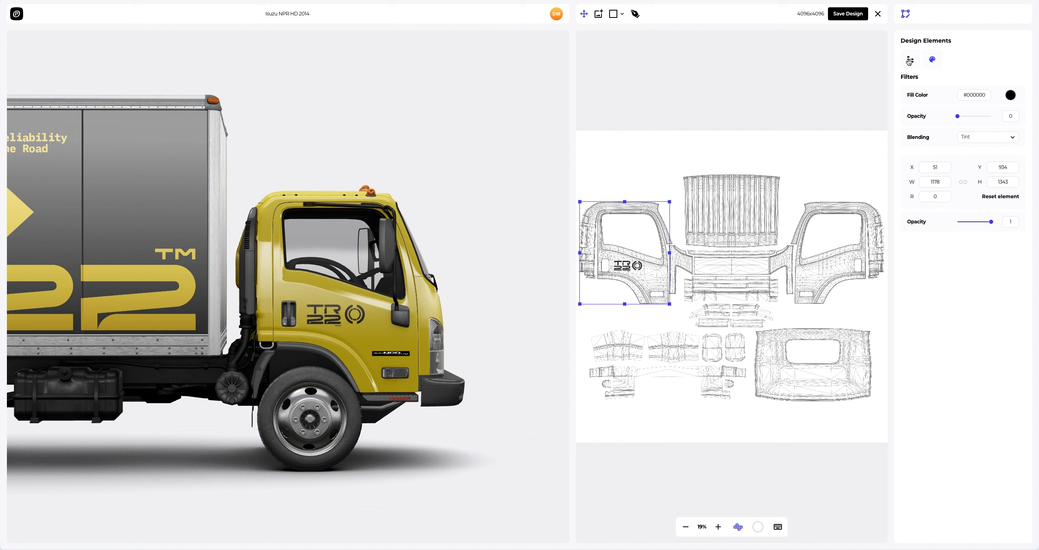
Step: Duplicate the cabin logo element and move the copy onto the opposite door panel
{"action": "left_click", "coordinate": [910, 60]}
{"action": "left_click", "coordinate": [1016, 88]}
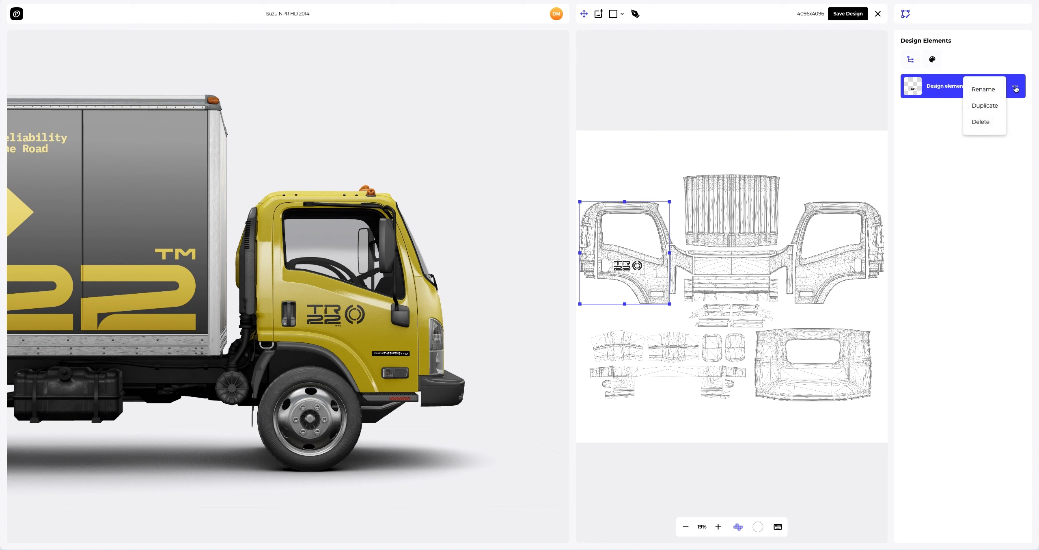
{"action": "left_click", "coordinate": [985, 106]}
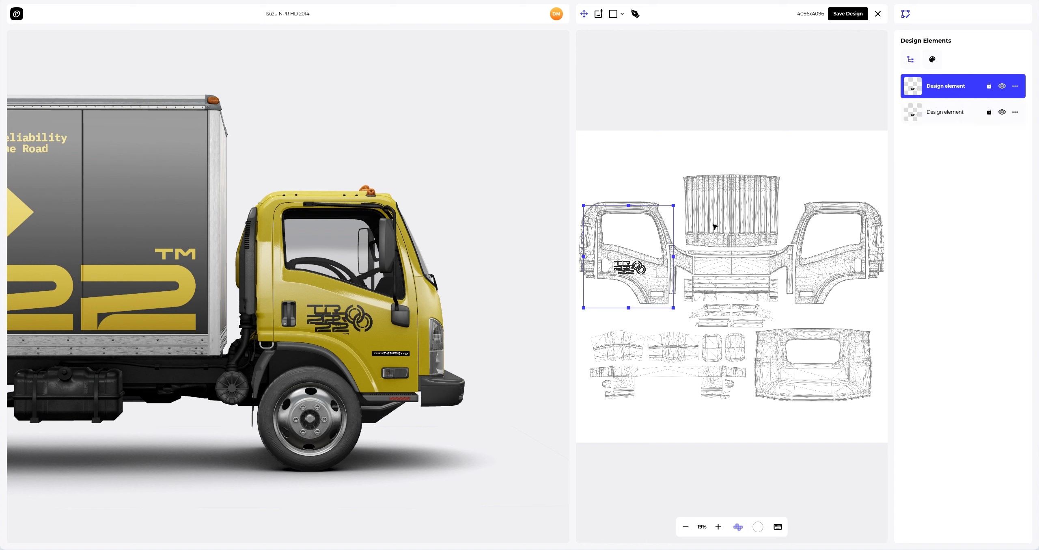
{"action": "left_click_drag", "start_coordinate": [641, 271], "coordinate": [848, 269]}
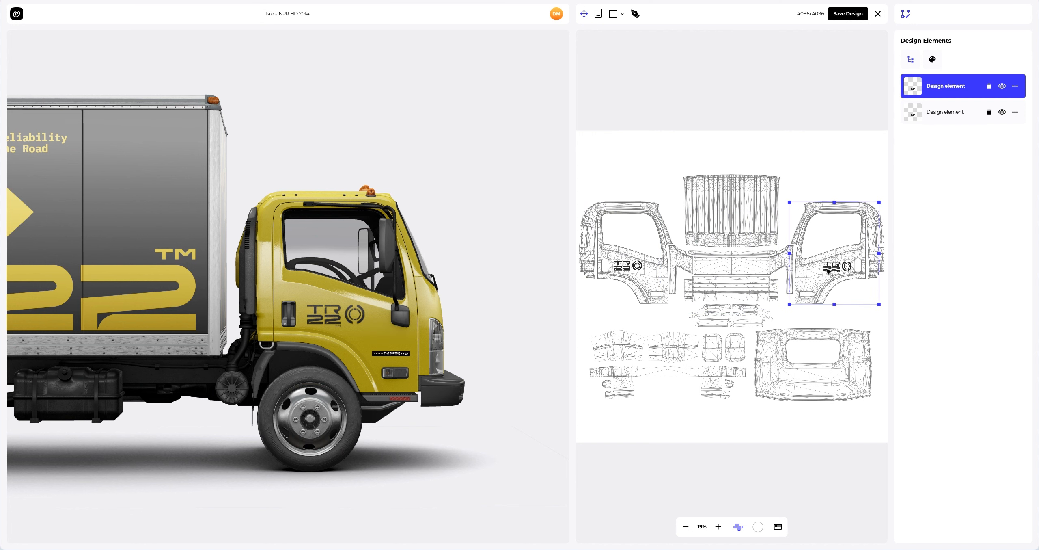
Step: Nudge the copied door logo slightly upward and save the cabin design
{"action": "left_click_drag", "start_coordinate": [438, 293], "coordinate": [176, 292]}
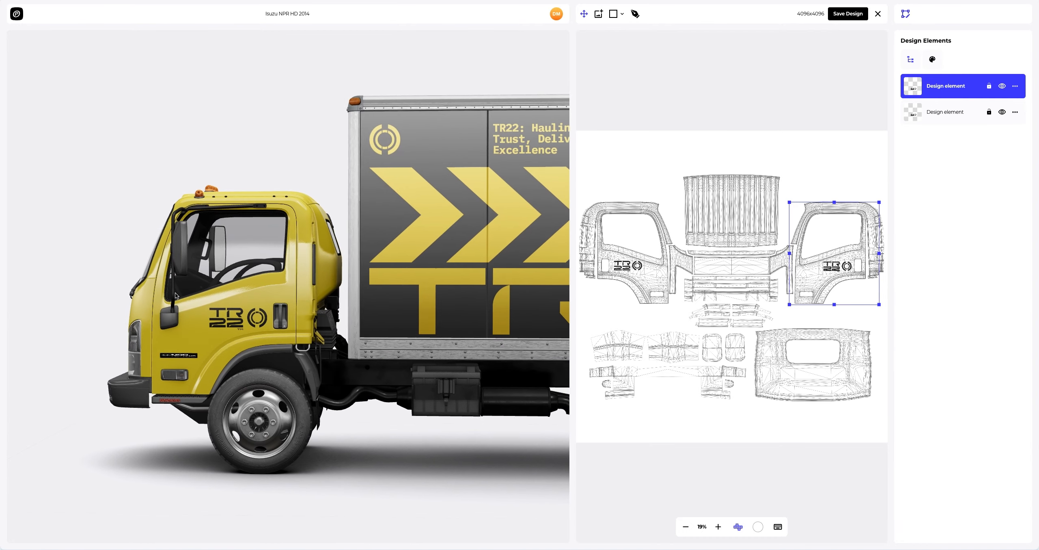
{"action": "scroll", "coordinate": [177, 294], "scroll_direction": "up", "scroll_amount": 3}
{"action": "scroll", "coordinate": [857, 281], "scroll_direction": "up", "scroll_amount": 6}
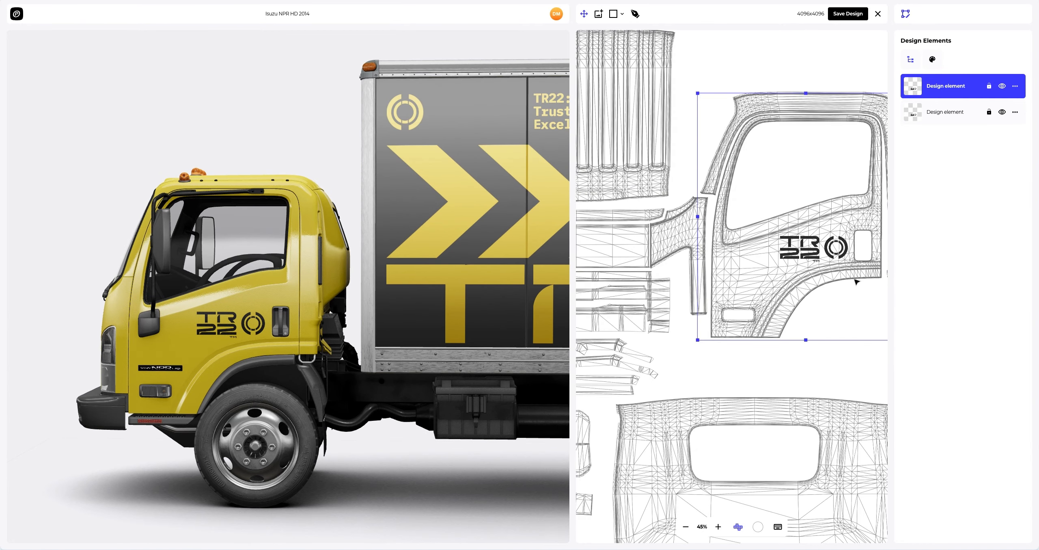
{"action": "left_click_drag", "start_coordinate": [803, 227], "coordinate": [801, 221]}
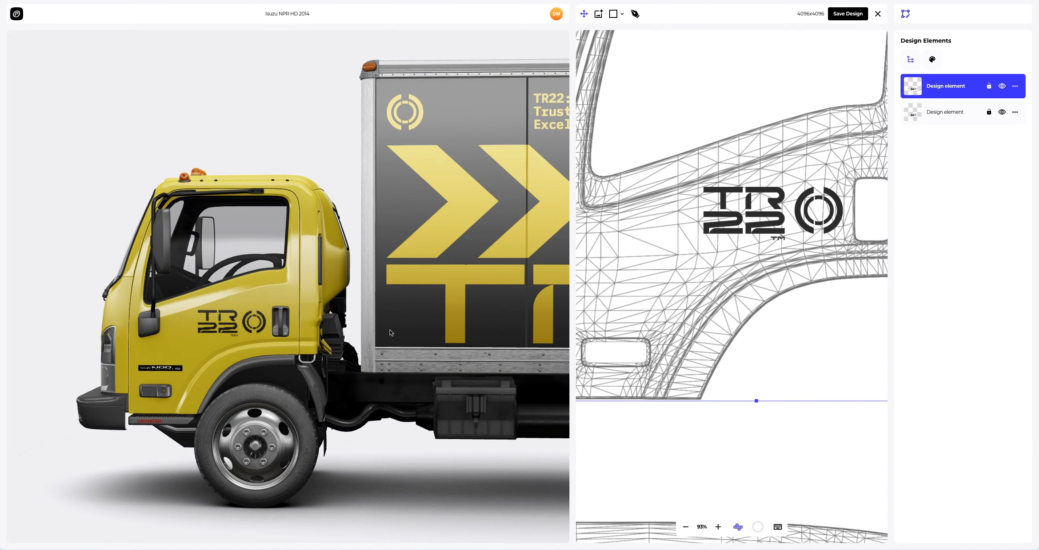
{"action": "left_click_drag", "start_coordinate": [105, 331], "coordinate": [130, 332]}
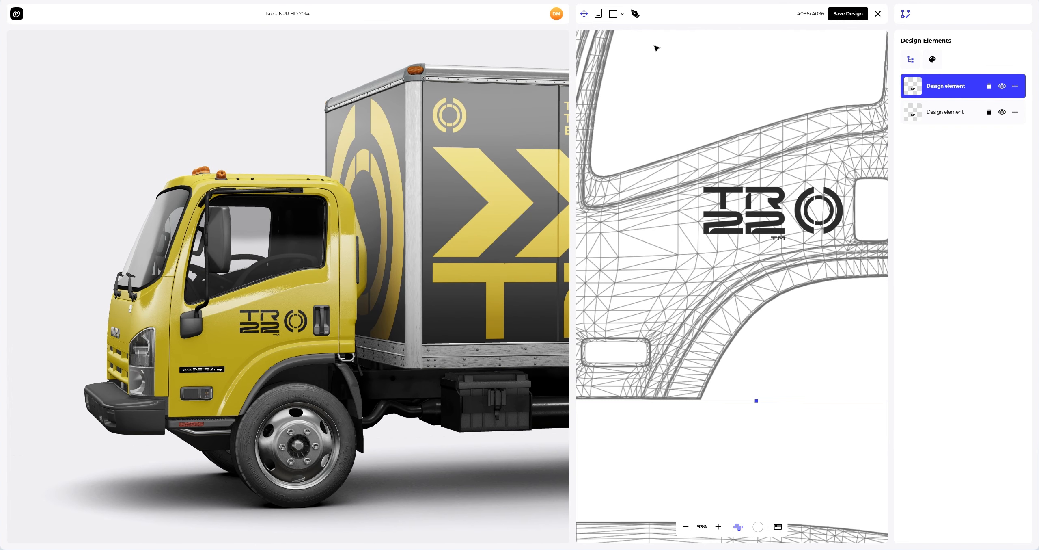
{"action": "left_click", "coordinate": [845, 15]}
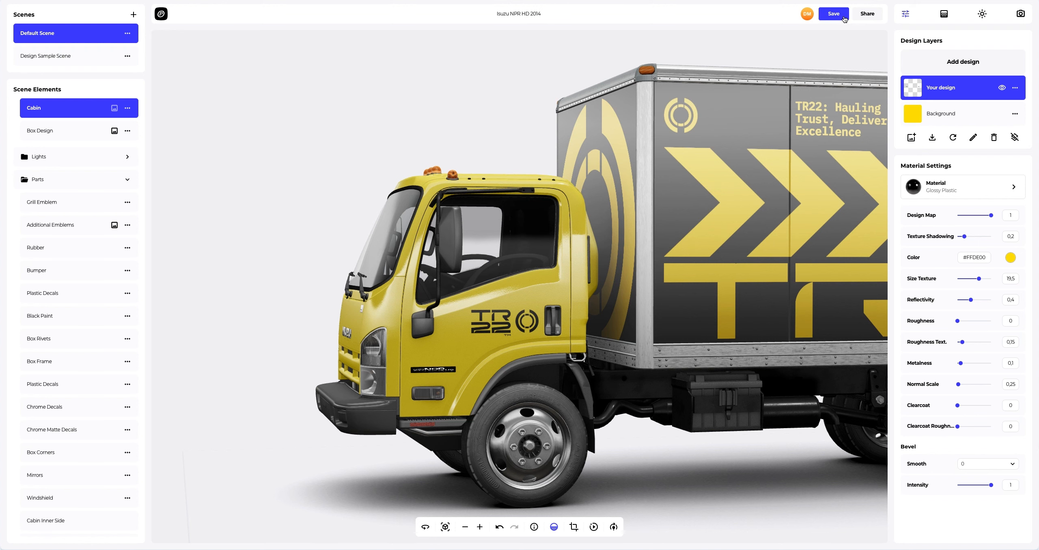
{"action": "left_click", "coordinate": [445, 526]}
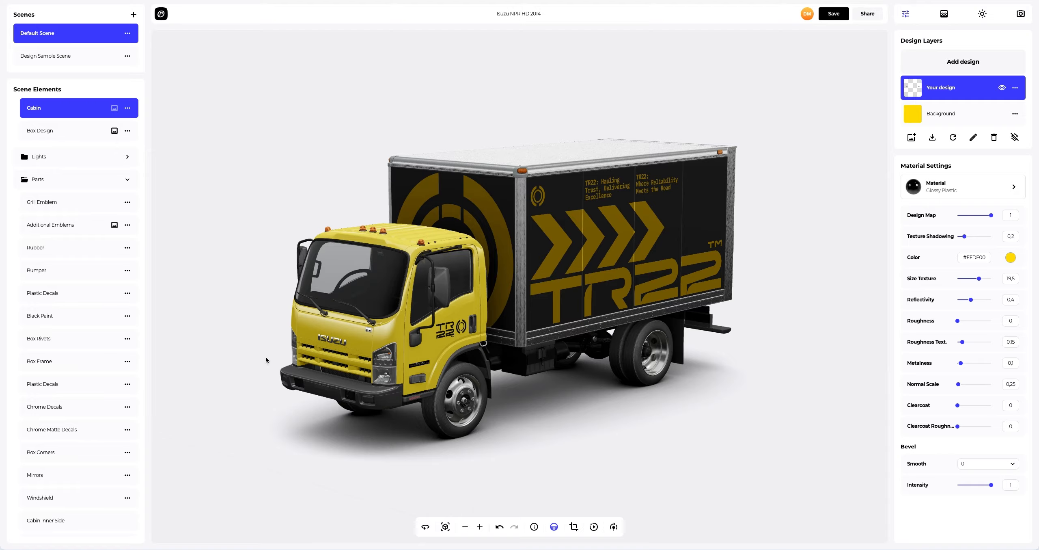
{"action": "left_click_drag", "start_coordinate": [265, 356], "coordinate": [685, 349]}
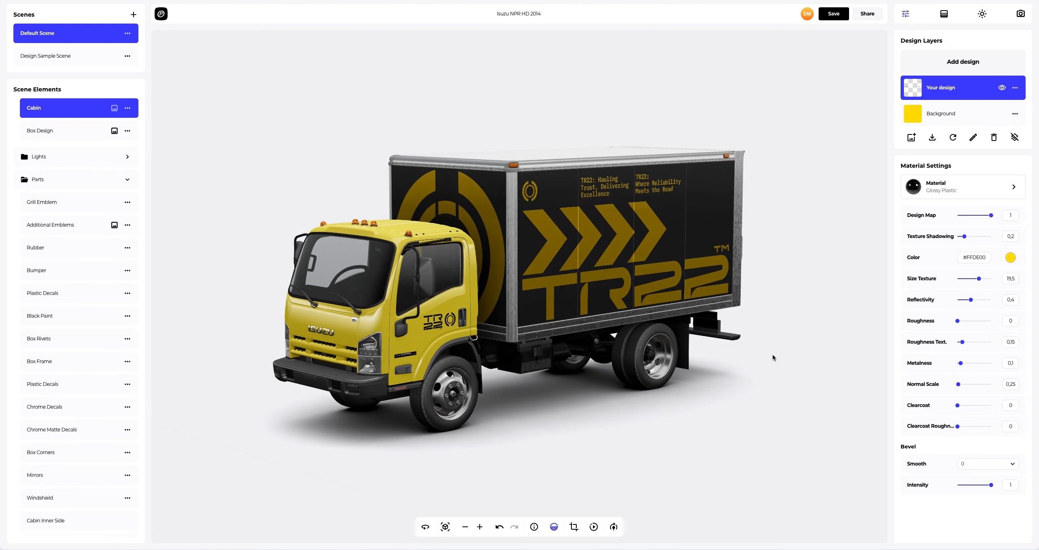
Step: Set the scene background to a radial gradient from #EEEEEE to a dark grey
{"action": "left_click_drag", "start_coordinate": [657, 309], "coordinate": [656, 330]}
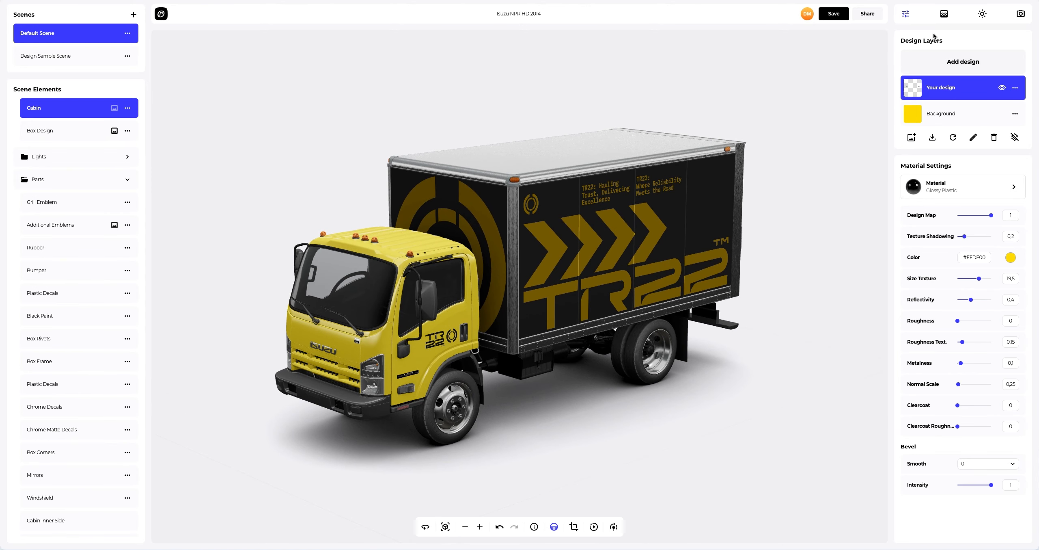
{"action": "left_click", "coordinate": [946, 14]}
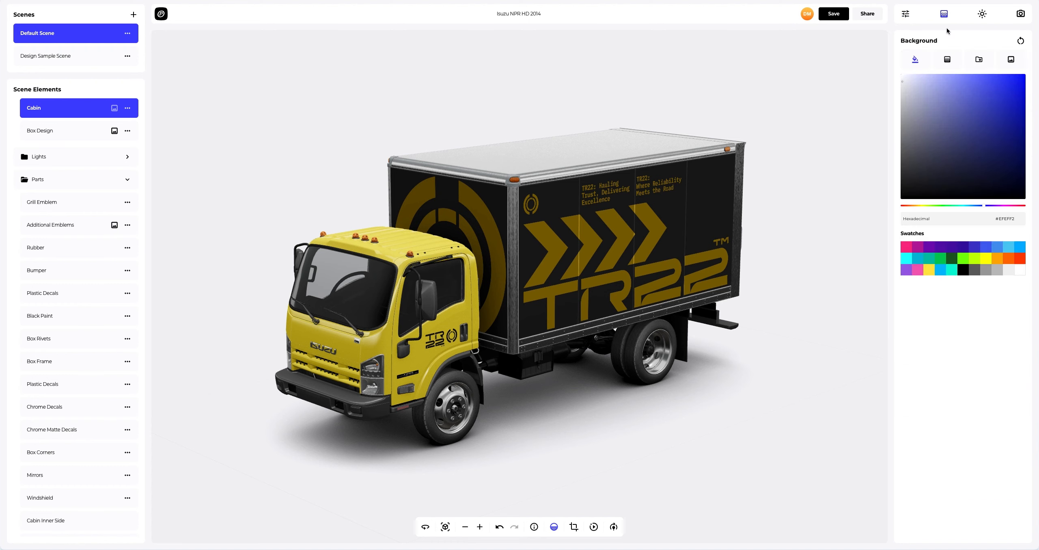
{"action": "left_click_drag", "start_coordinate": [952, 105], "coordinate": [928, 147]}
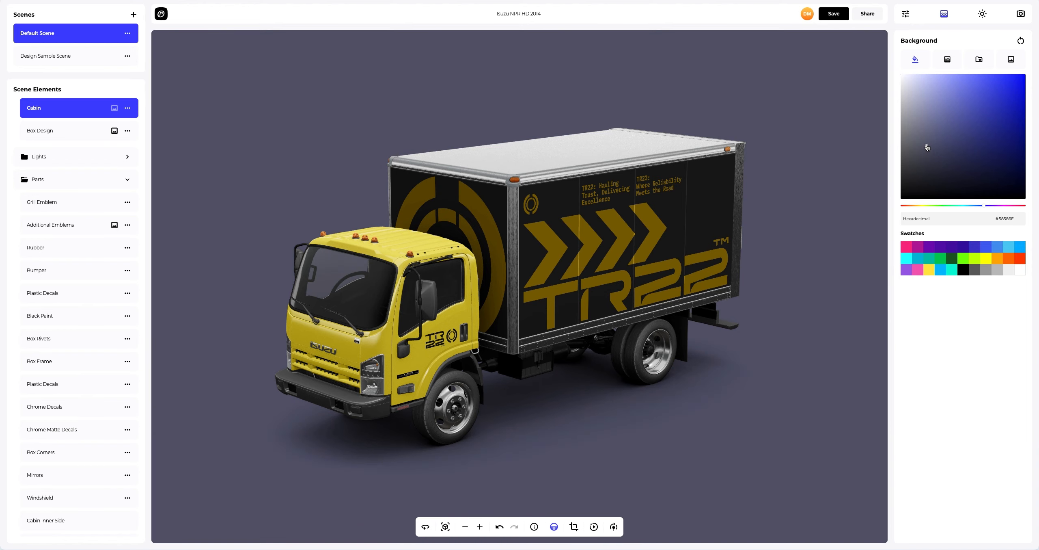
{"action": "left_click", "coordinate": [946, 60]}
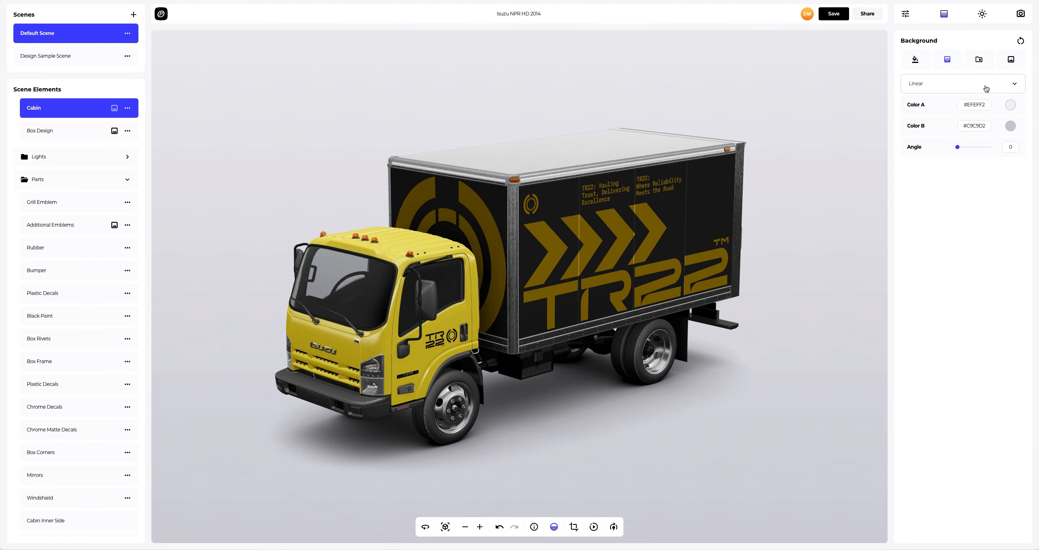
{"action": "left_click", "coordinate": [1010, 105]}
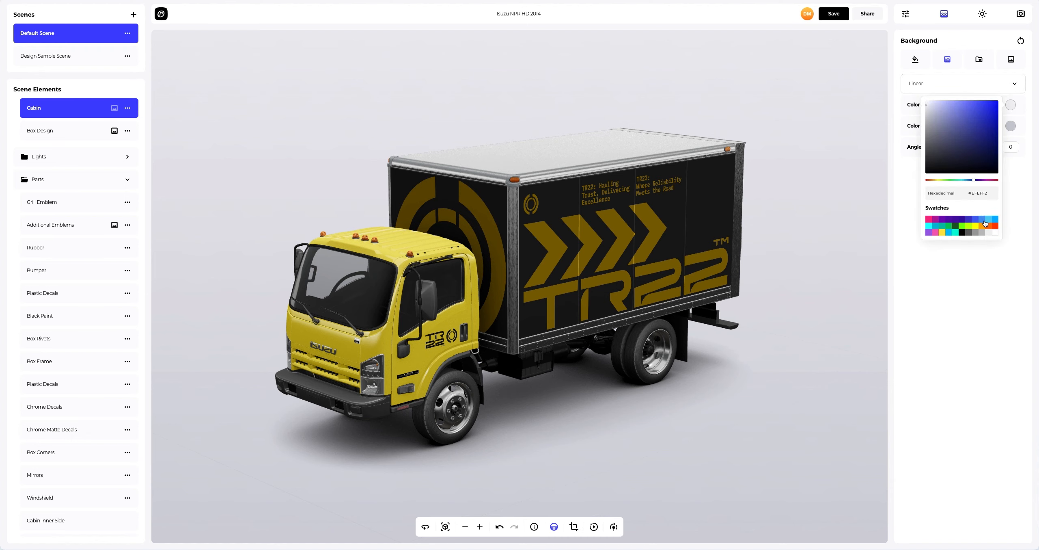
{"action": "left_click", "coordinate": [987, 233]}
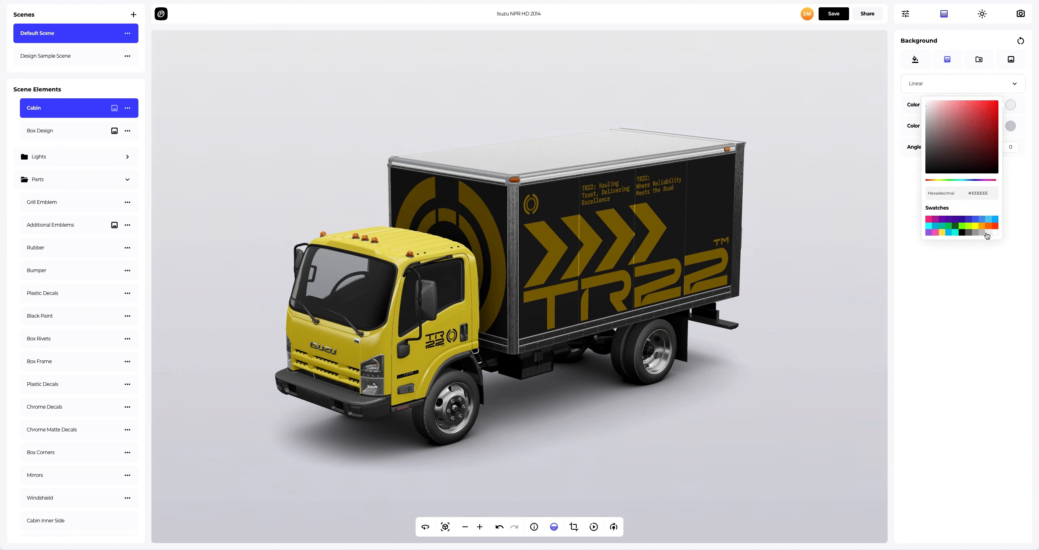
{"action": "left_click", "coordinate": [1010, 131]}
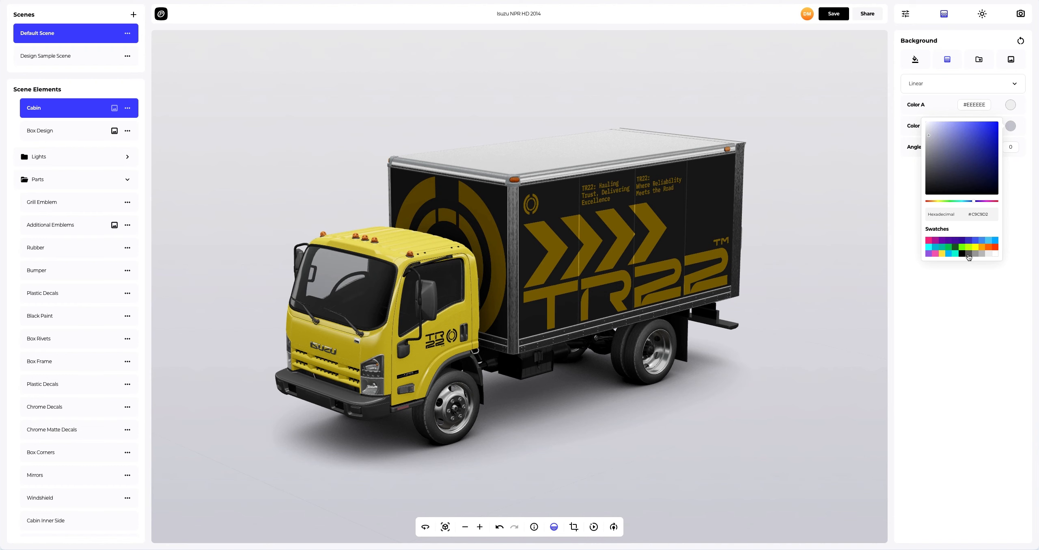
{"action": "left_click", "coordinate": [968, 255]}
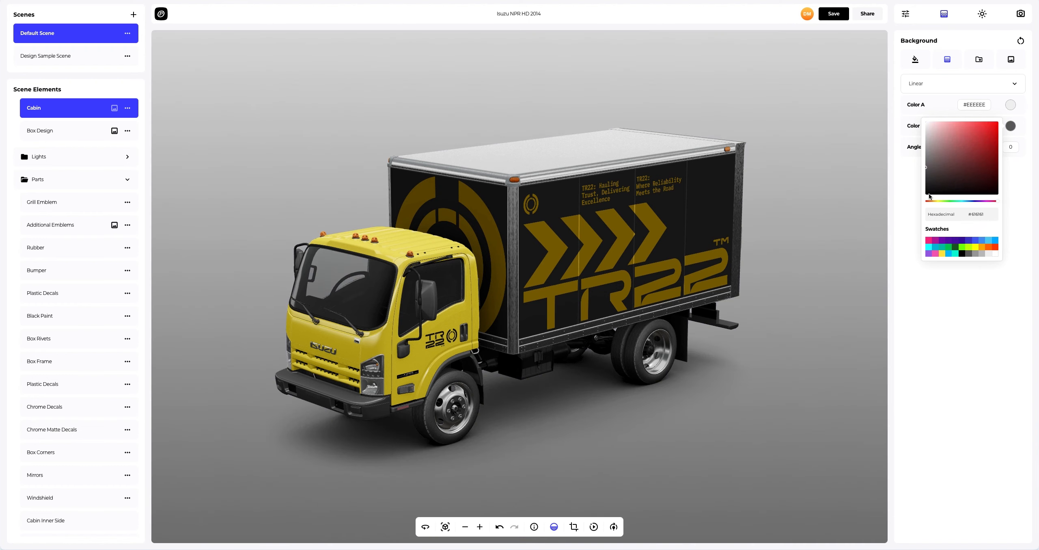
{"action": "left_click", "coordinate": [911, 182]}
{"action": "left_click", "coordinate": [916, 85]}
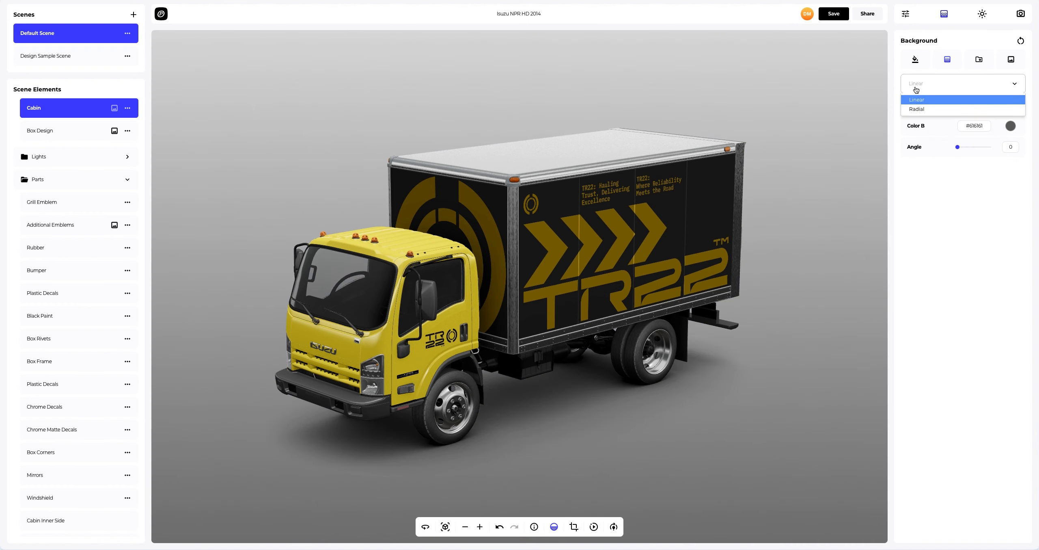
{"action": "left_click", "coordinate": [913, 109]}
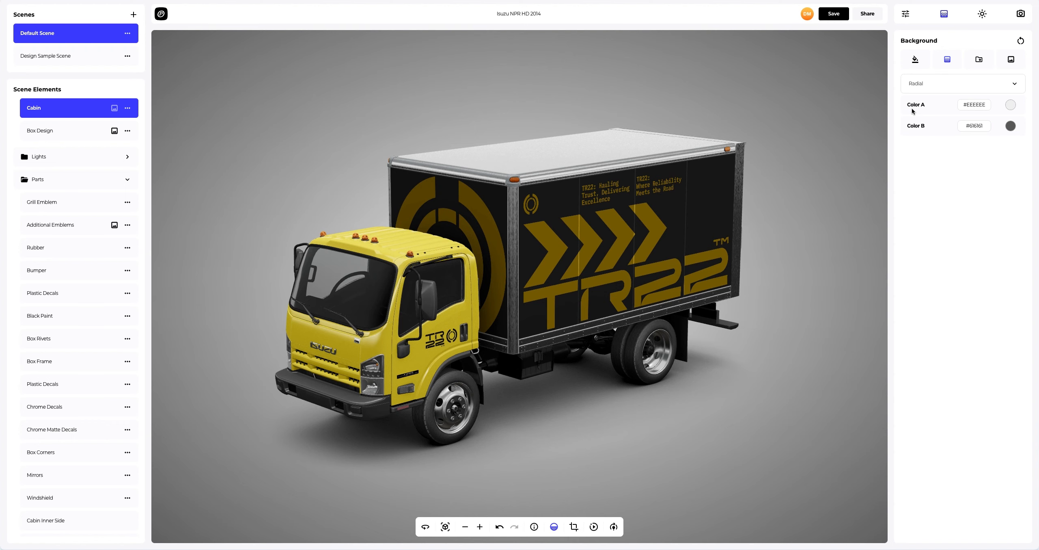
Step: Replace the background with a blue-grey to beige preset background image
{"action": "left_click", "coordinate": [972, 64]}
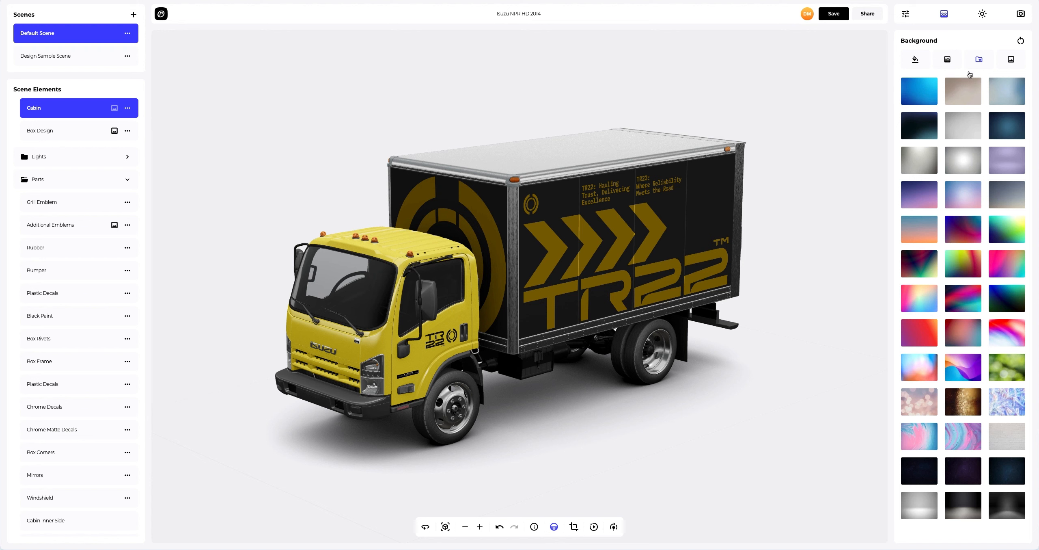
{"action": "left_click", "coordinate": [1001, 125]}
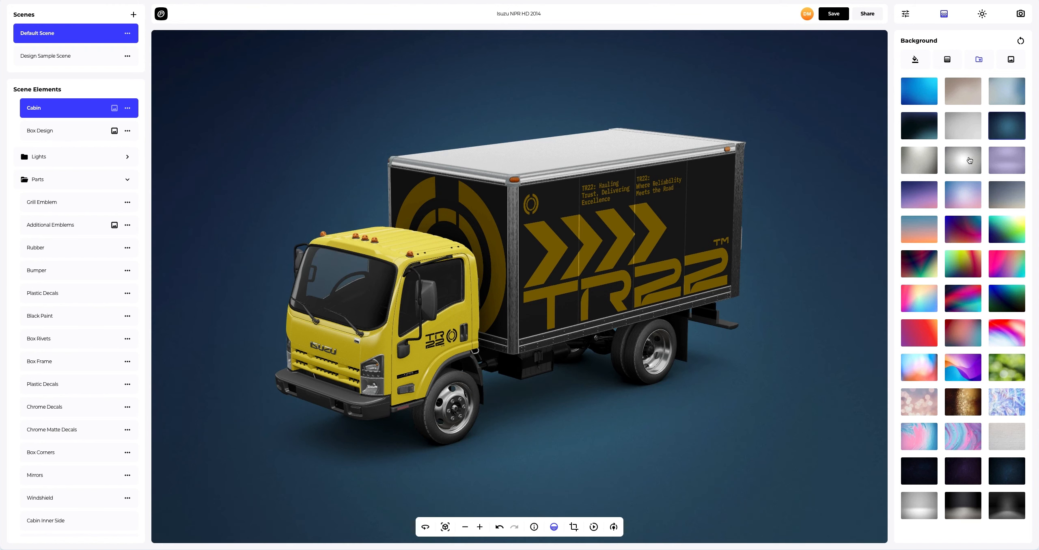
{"action": "left_click", "coordinate": [970, 160]}
{"action": "left_click", "coordinate": [1007, 196]}
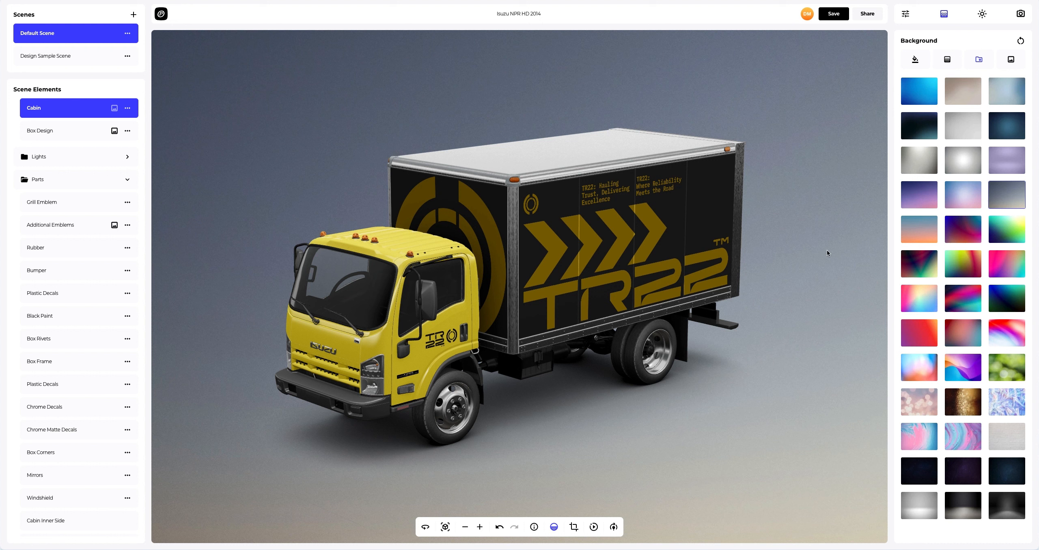
Step: Adjust the auto-rotation speed and preview the turntable rotation of the truck
{"action": "left_click", "coordinate": [614, 528]}
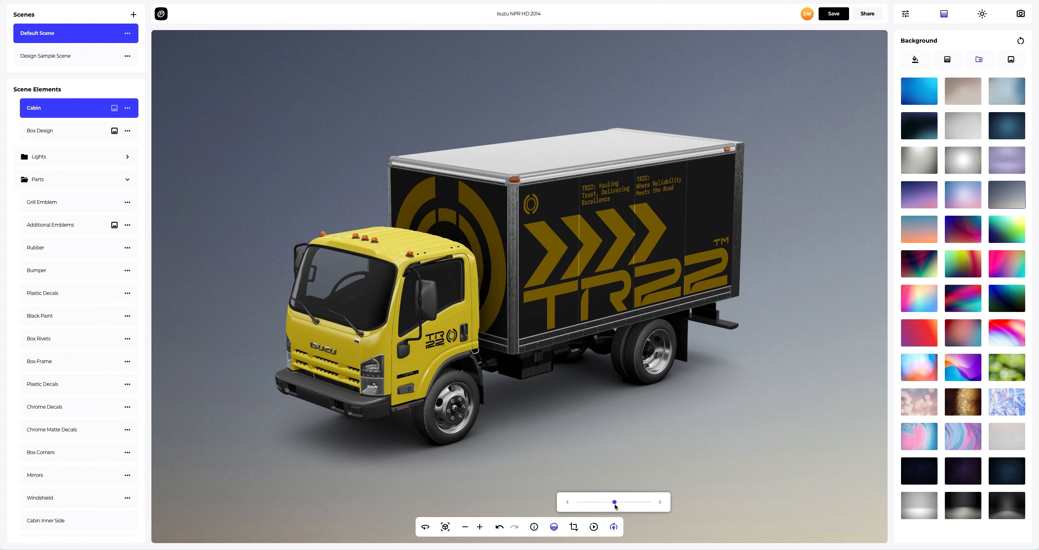
{"action": "left_click_drag", "start_coordinate": [615, 502], "coordinate": [638, 502]}
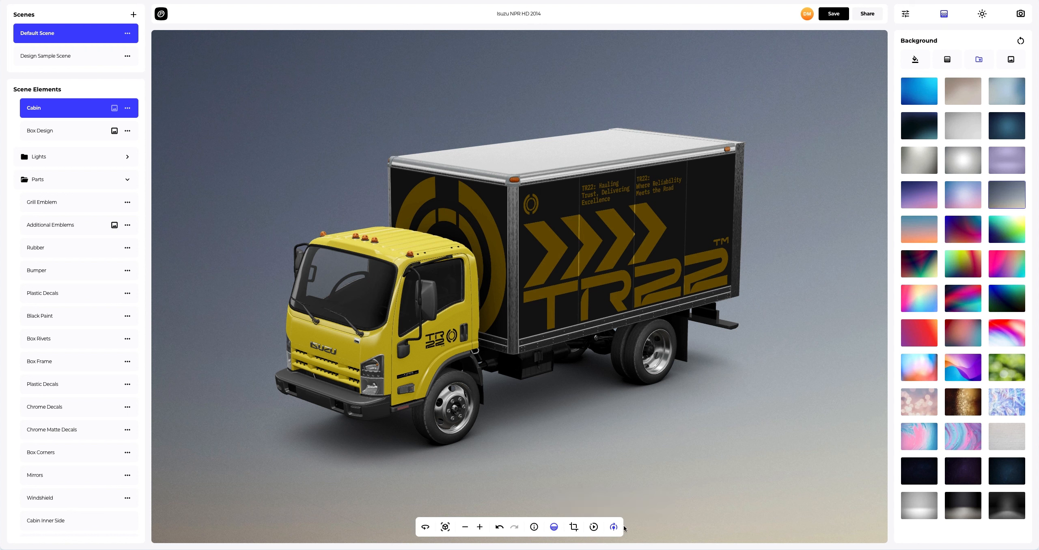
{"action": "left_click", "coordinate": [594, 527]}
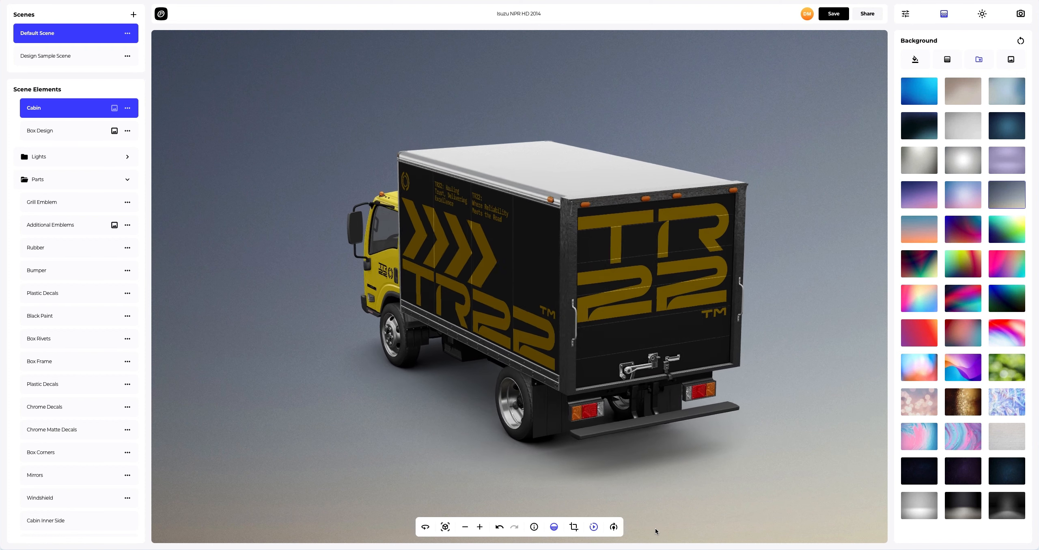
{"action": "left_click", "coordinate": [592, 528]}
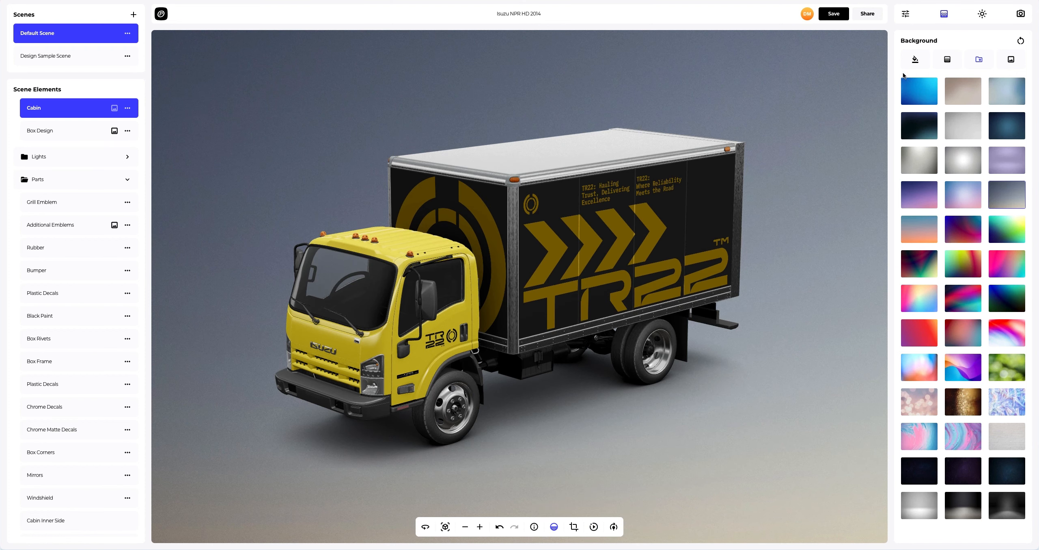
Step: Enable the skybox in the lighting and environment settings
{"action": "left_click", "coordinate": [983, 15]}
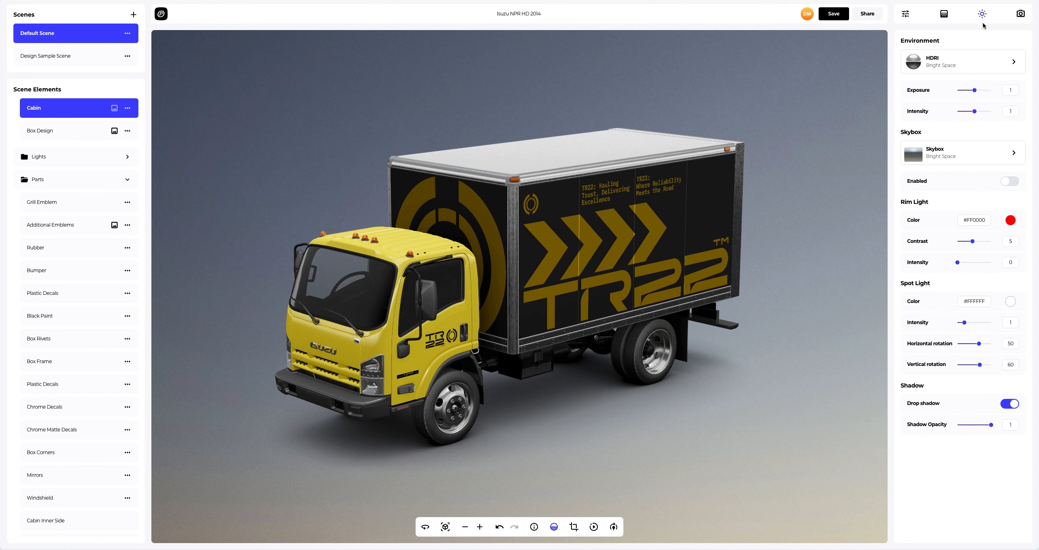
{"action": "left_click", "coordinate": [1008, 181]}
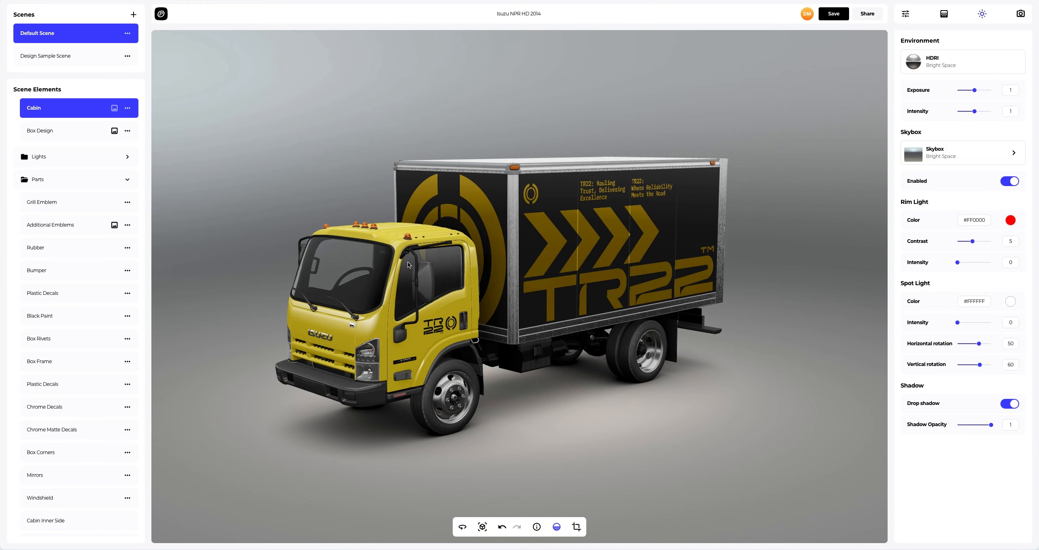
{"action": "left_click_drag", "start_coordinate": [408, 261], "coordinate": [527, 258]}
Step: Try the Venice Public Square skybox and orbit around the truck
{"action": "left_click", "coordinate": [941, 157]}
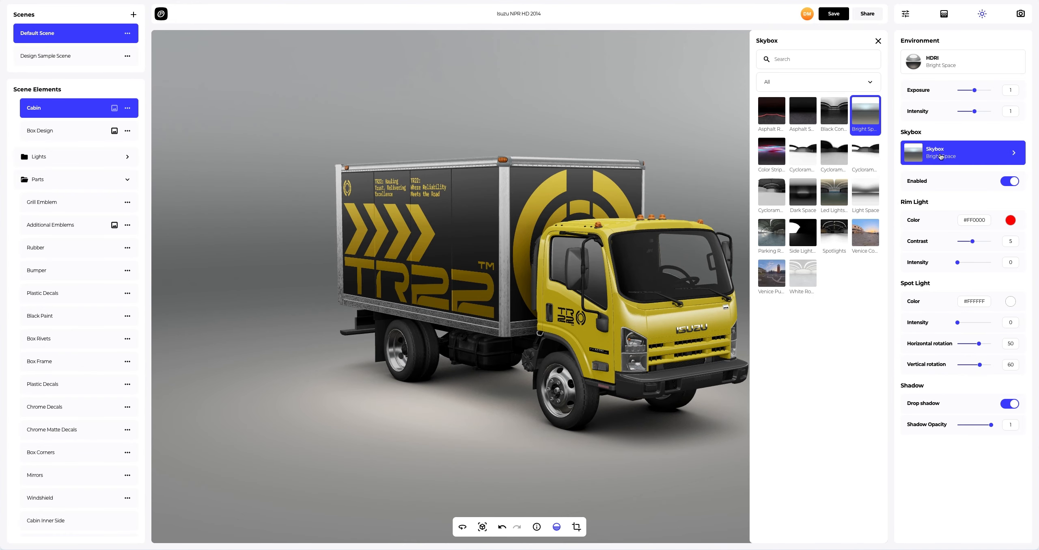
{"action": "left_click", "coordinate": [773, 270]}
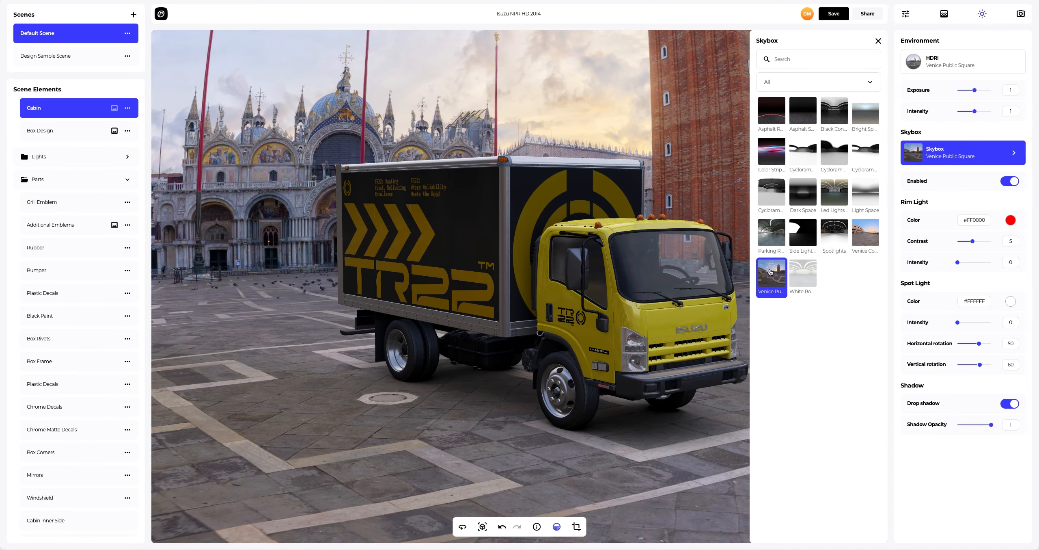
{"action": "left_click", "coordinate": [878, 42]}
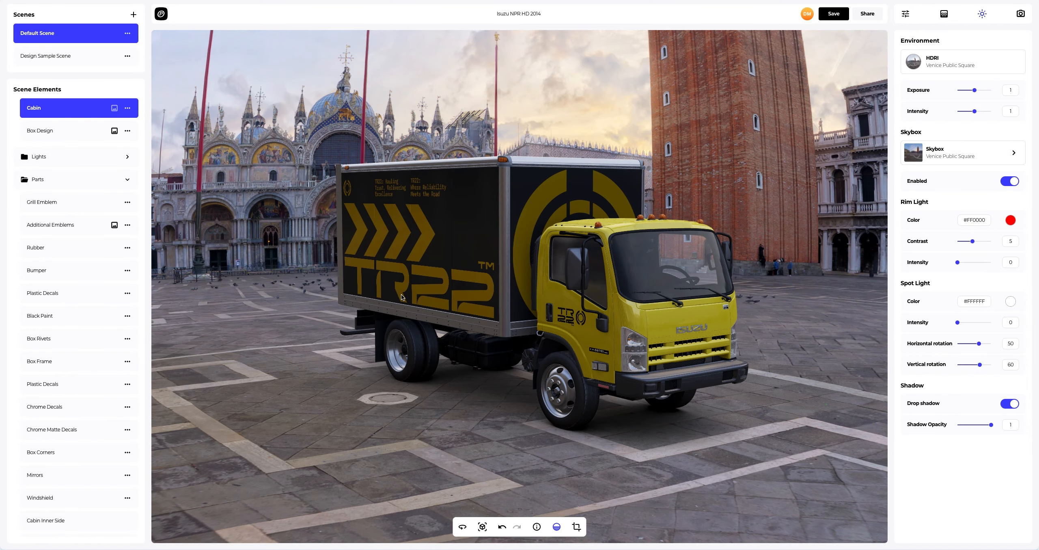
{"action": "left_click_drag", "start_coordinate": [402, 297], "coordinate": [558, 289]}
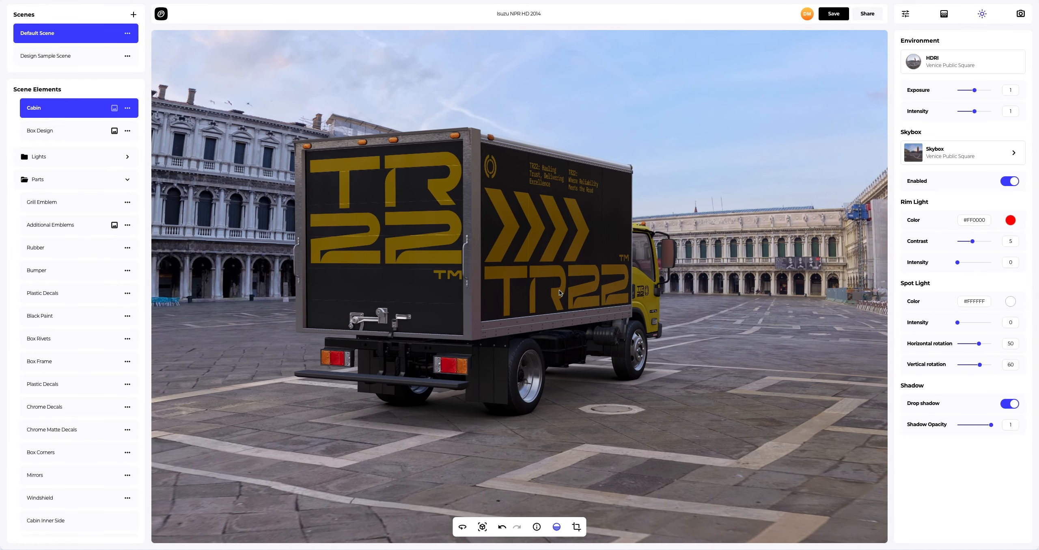
Step: Try the Parking Ramp skybox and orbit around the truck
{"action": "left_click", "coordinate": [941, 157]}
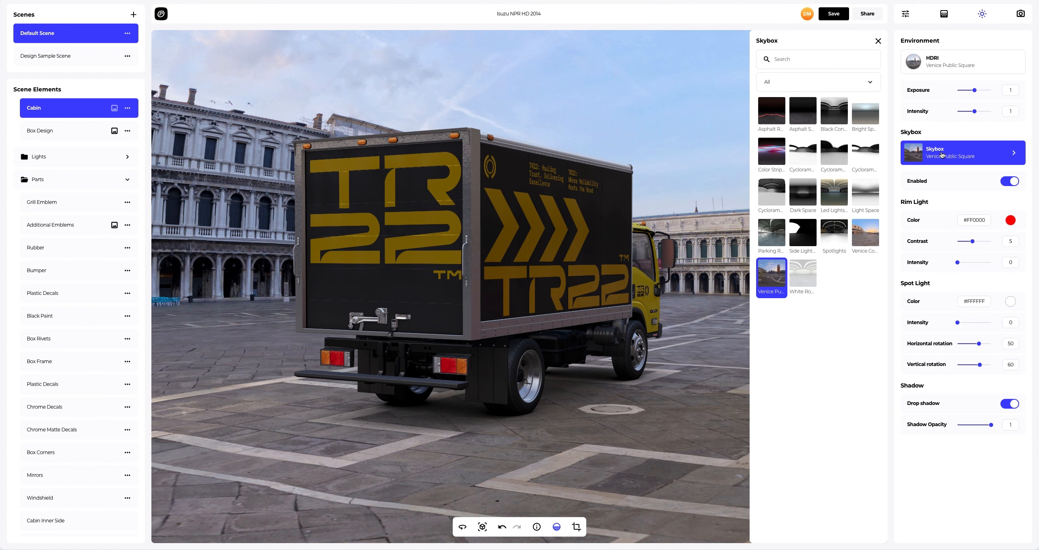
{"action": "left_click", "coordinate": [776, 235]}
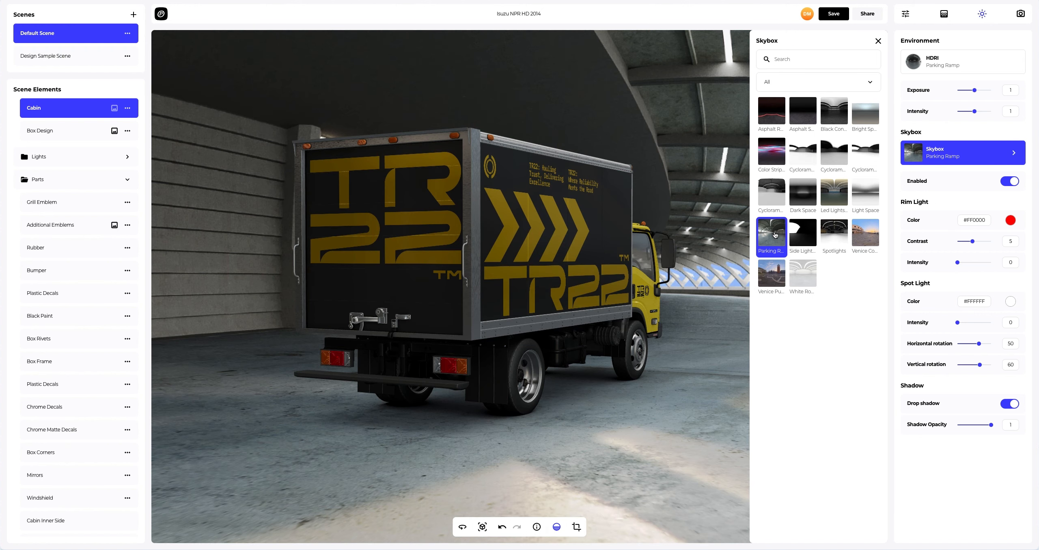
{"action": "left_click", "coordinate": [878, 41]}
{"action": "left_click_drag", "start_coordinate": [712, 188], "coordinate": [445, 186]}
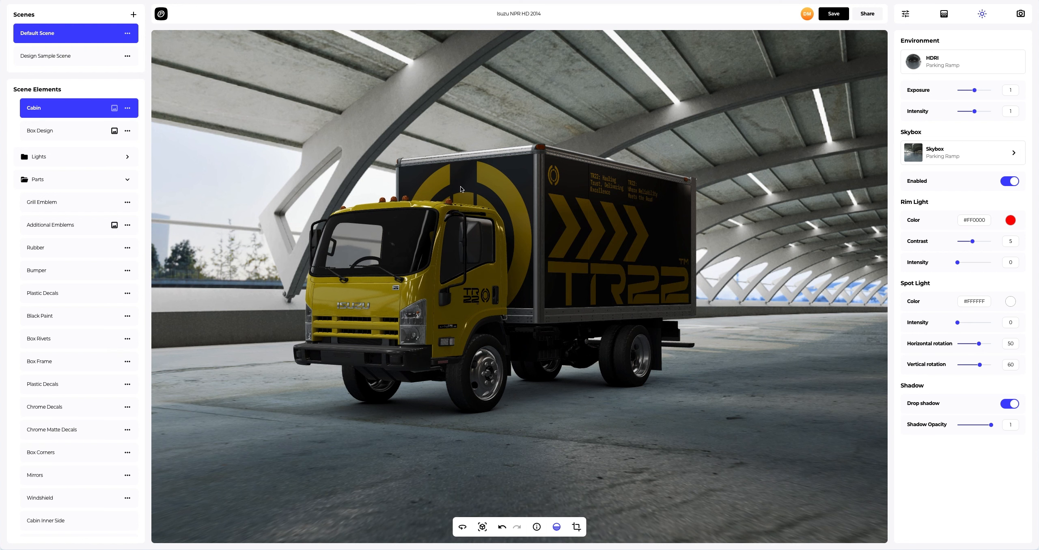
Step: Try the Color Stripes skybox and orbit around the truck
{"action": "left_click", "coordinate": [929, 148]}
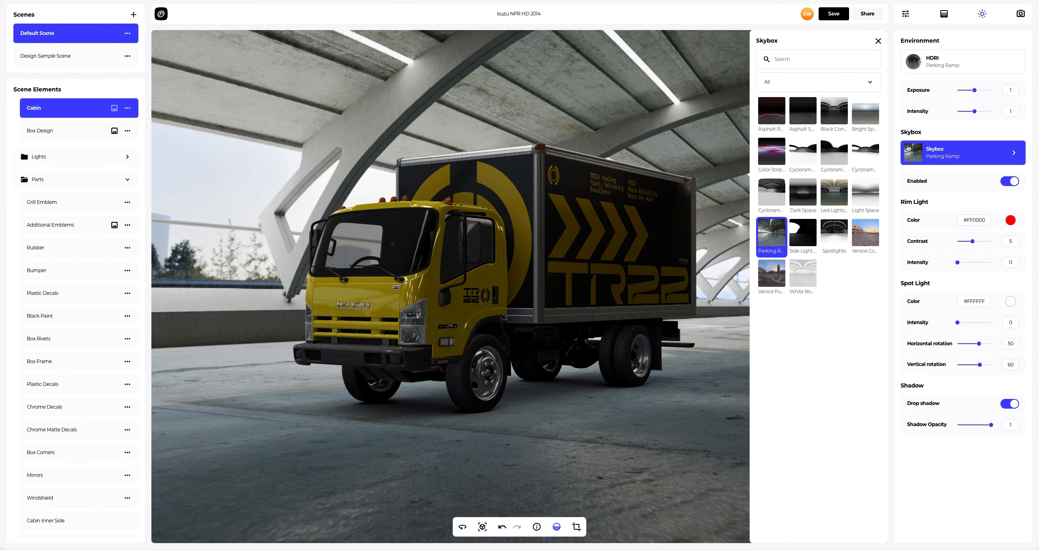
{"action": "left_click", "coordinate": [770, 149]}
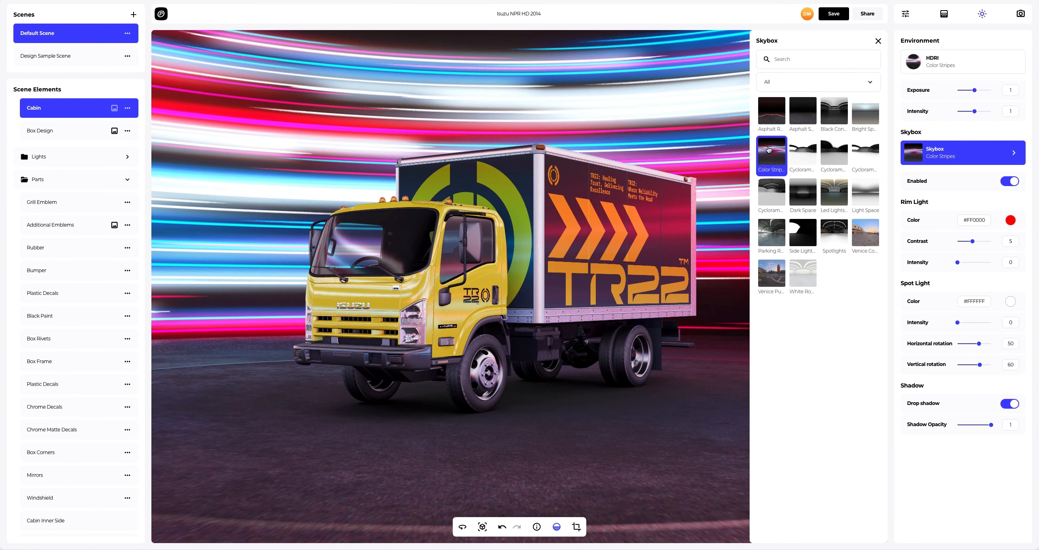
{"action": "left_click", "coordinate": [878, 42]}
{"action": "left_click_drag", "start_coordinate": [280, 343], "coordinate": [794, 342]}
Step: Switch the skybox to Led Lights Room
{"action": "left_click", "coordinate": [939, 154]}
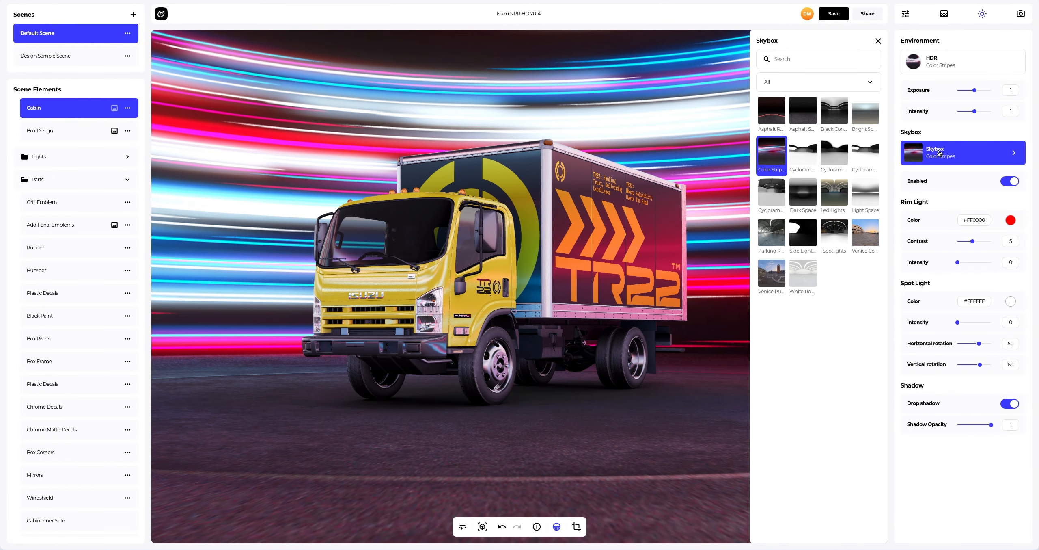
{"action": "left_click", "coordinate": [841, 199]}
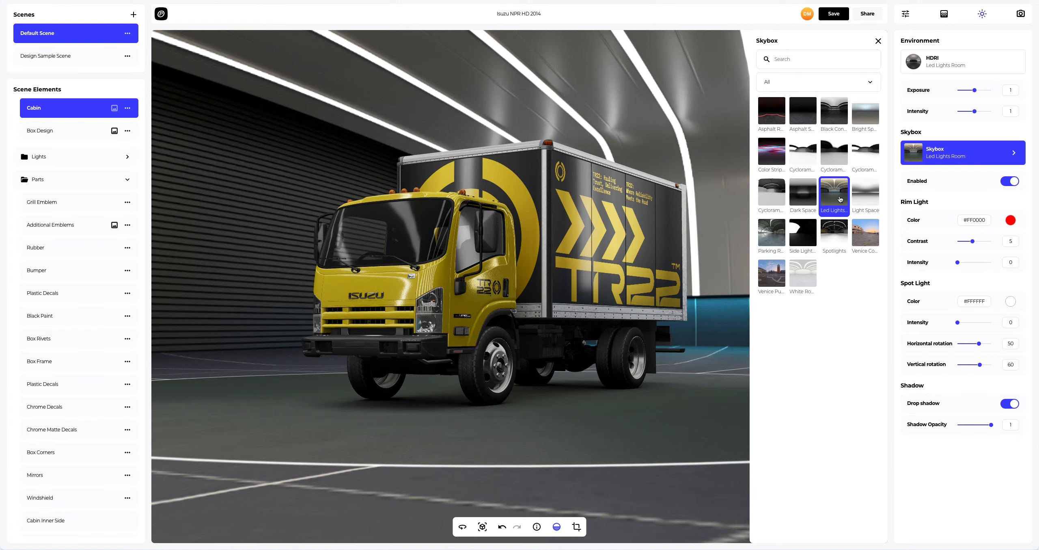
{"action": "left_click", "coordinate": [878, 41]}
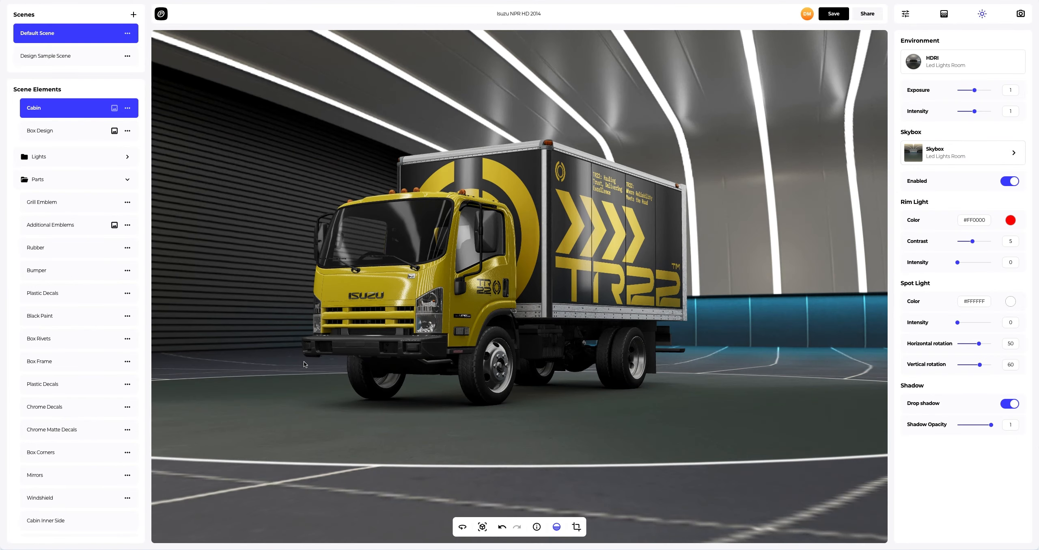
{"action": "left_click_drag", "start_coordinate": [305, 361], "coordinate": [805, 367]}
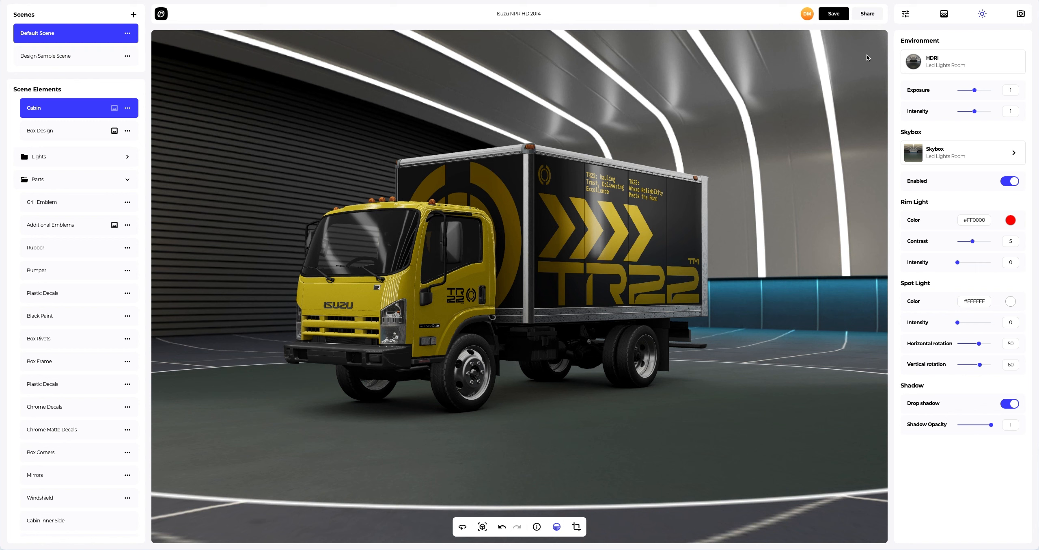
Step: Open the full-screen presentation view and its Share Projects dialog
{"action": "left_click", "coordinate": [847, 16]}
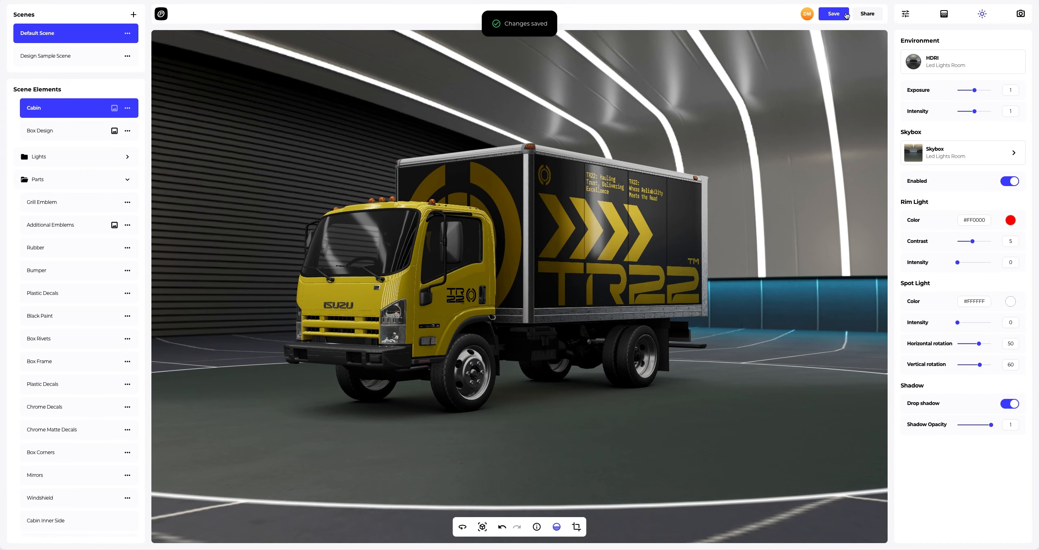
{"action": "left_click", "coordinate": [868, 14]}
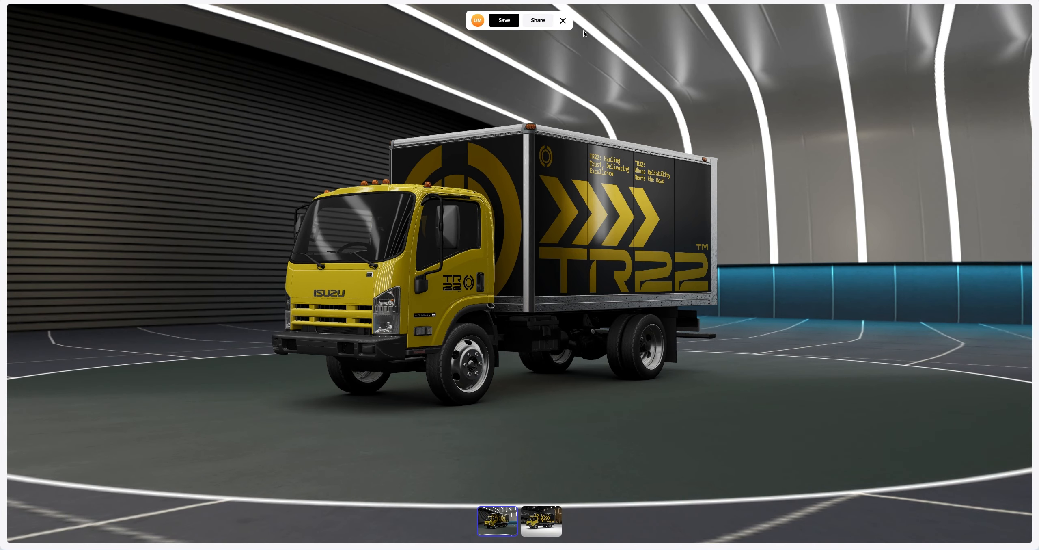
{"action": "left_click", "coordinate": [538, 20]}
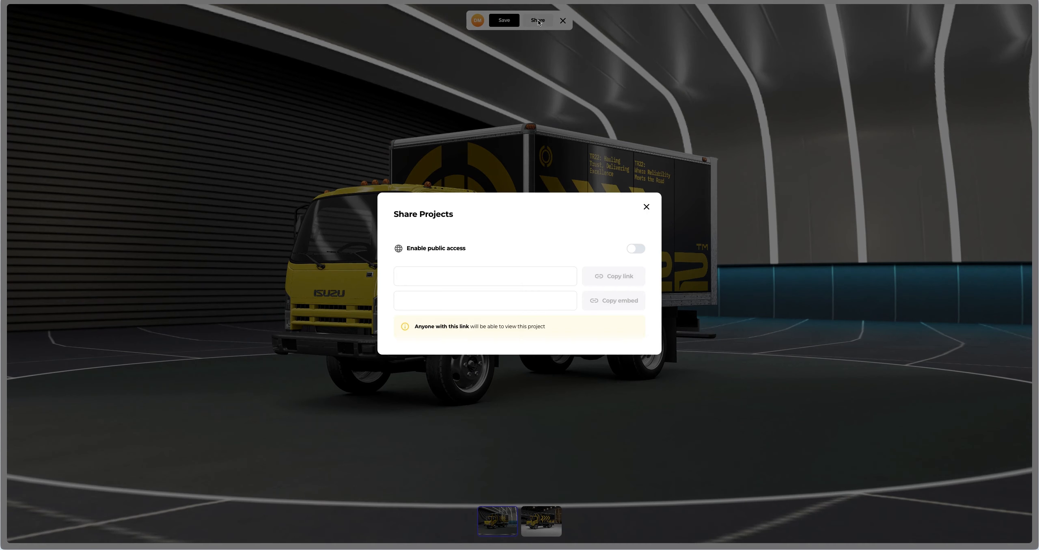